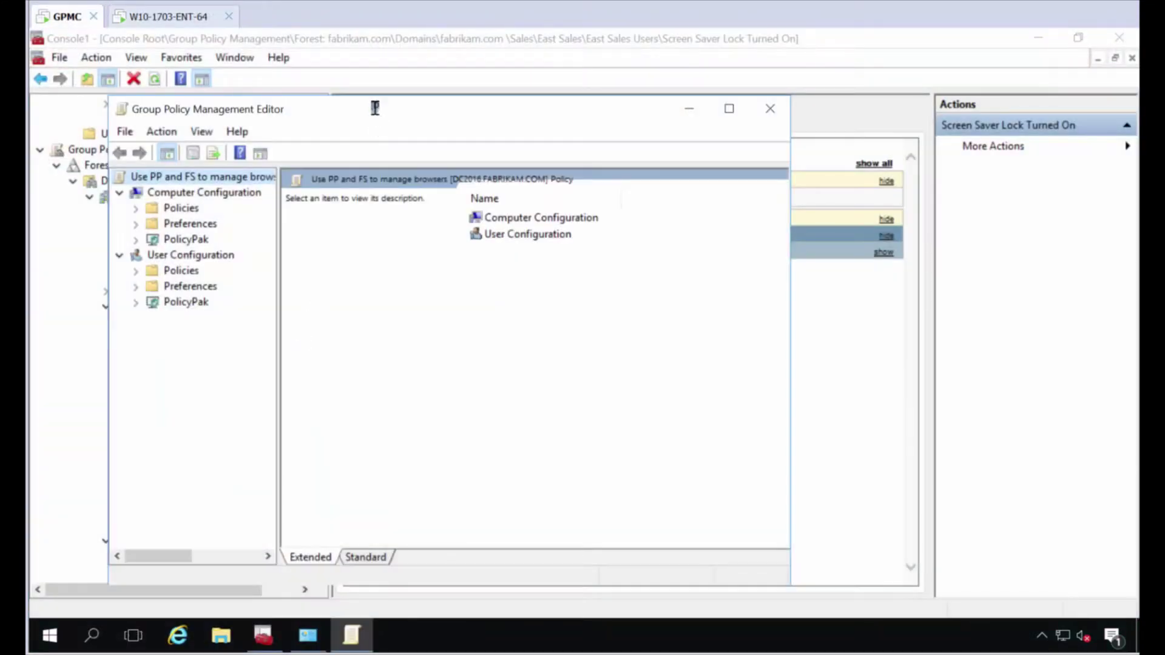
Maximize the policy editor and open Browser Router under User Configuration > PolicyPak.
{"action": "double_click", "coordinate": [376, 111]}
{"action": "left_click", "coordinate": [58, 227]}
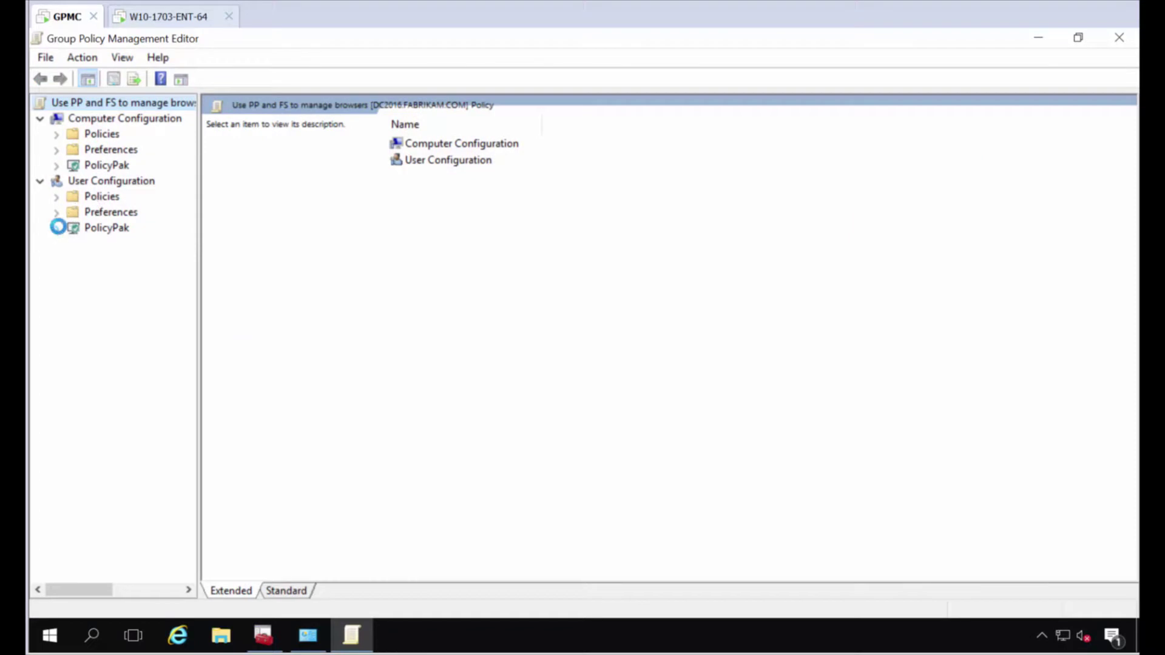
{"action": "left_click", "coordinate": [130, 306]}
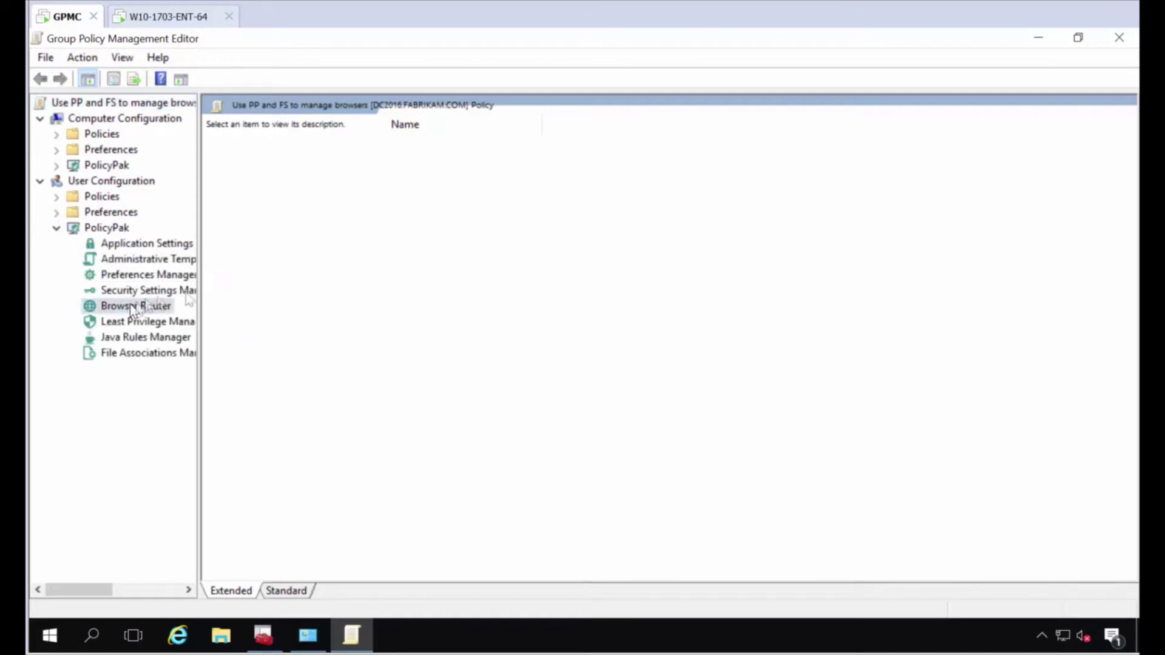
Add a new Browser Router collection named 'When I have FF'.
{"action": "right_click", "coordinate": [462, 207]}
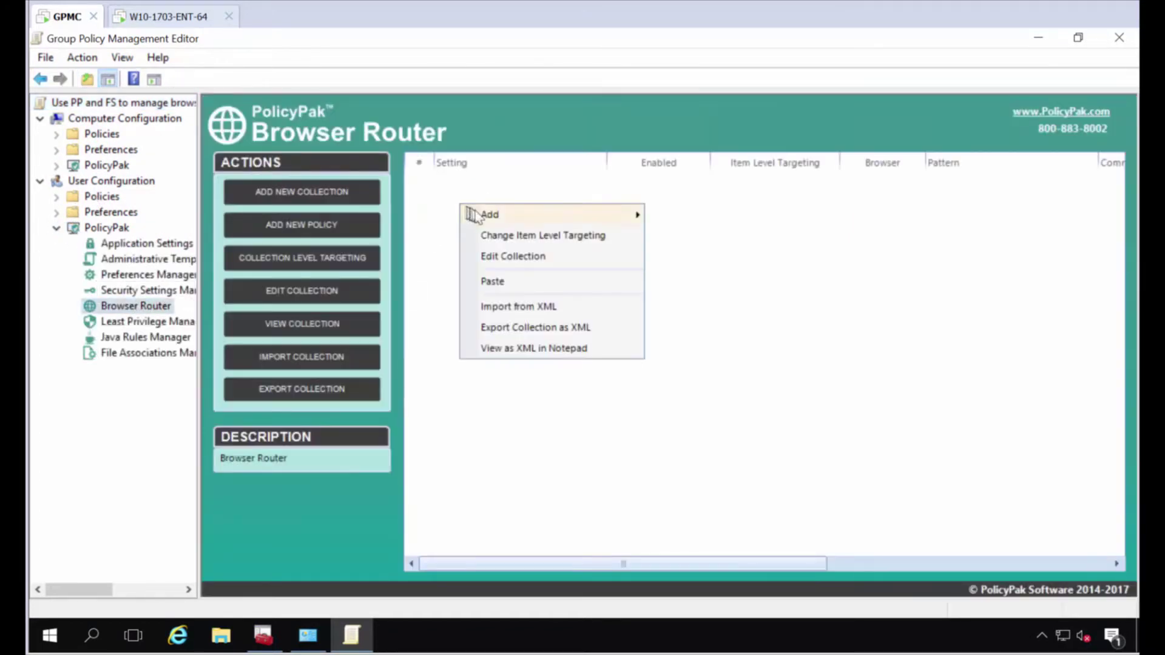
{"action": "mouse_move", "coordinate": [498, 217]}
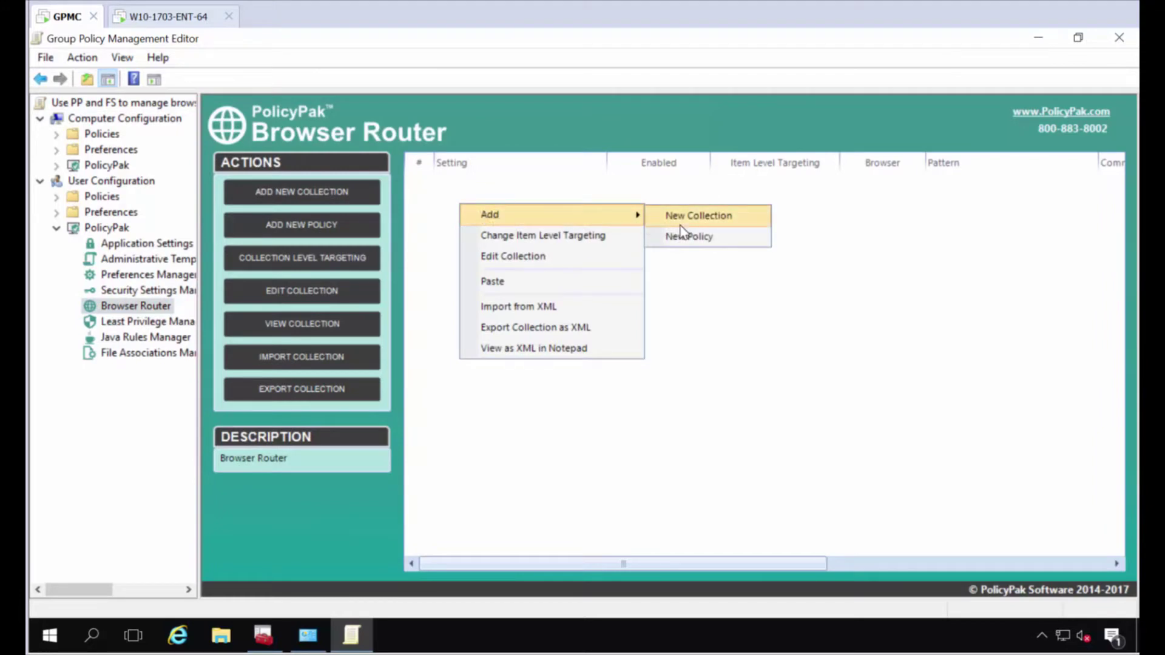
{"action": "left_click", "coordinate": [698, 216]}
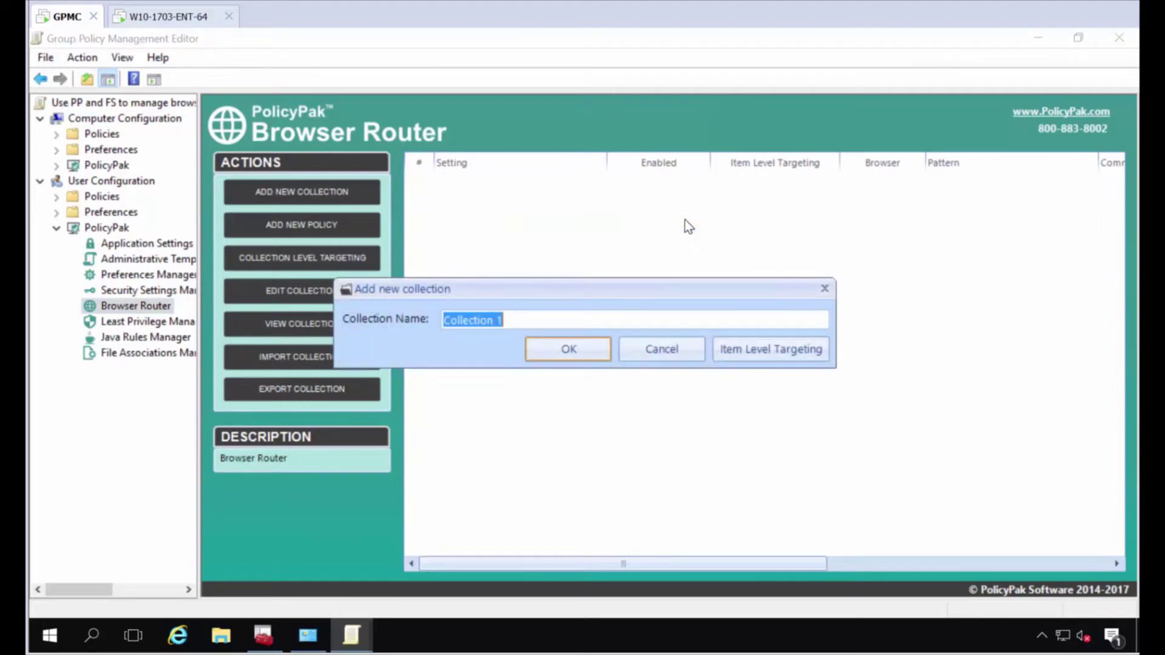
{"action": "type", "text": "When I ha"}
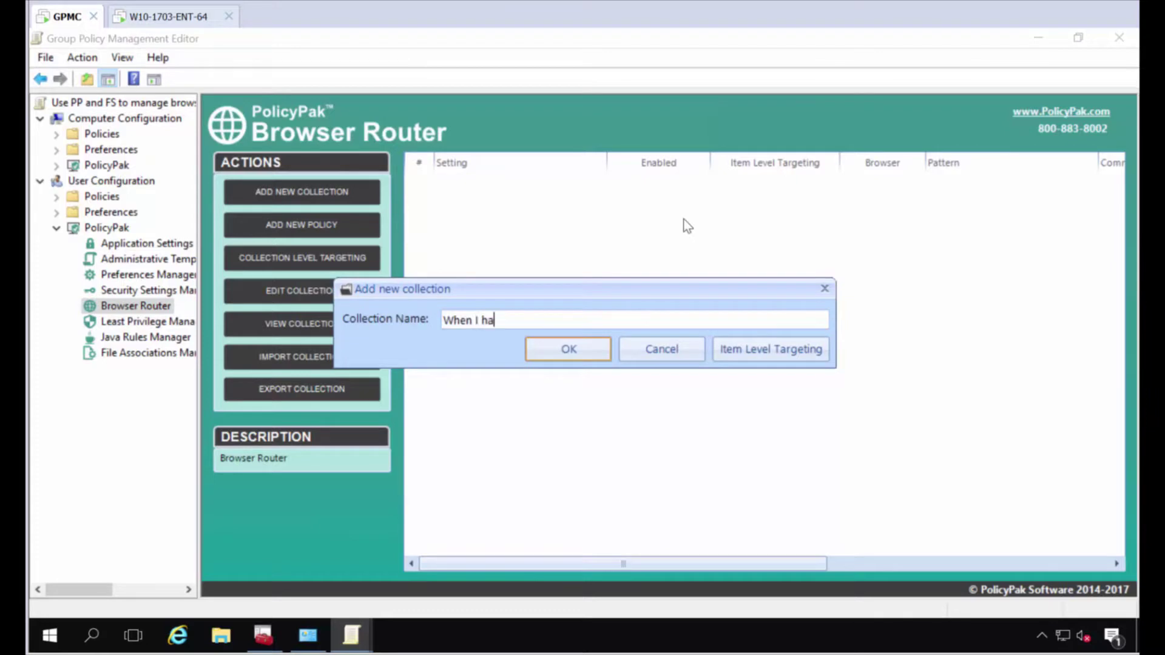
{"action": "key", "text": "Return"}
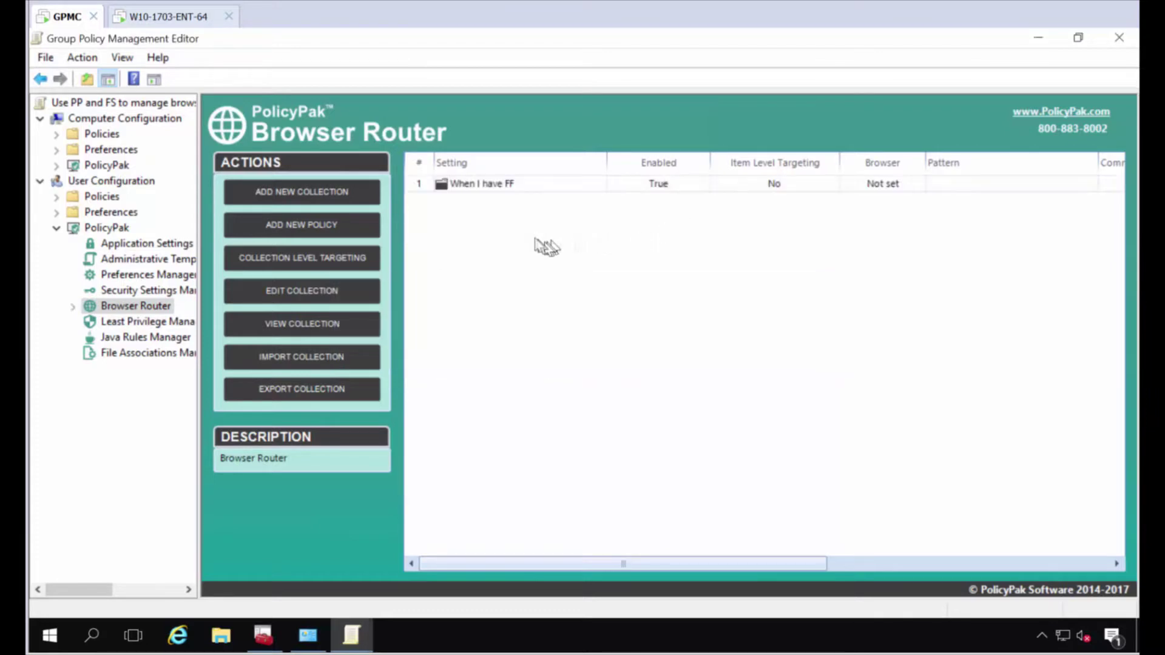
Add a second collection named 'When I have Chrome'.
{"action": "right_click", "coordinate": [499, 218]}
{"action": "mouse_move", "coordinate": [531, 231]}
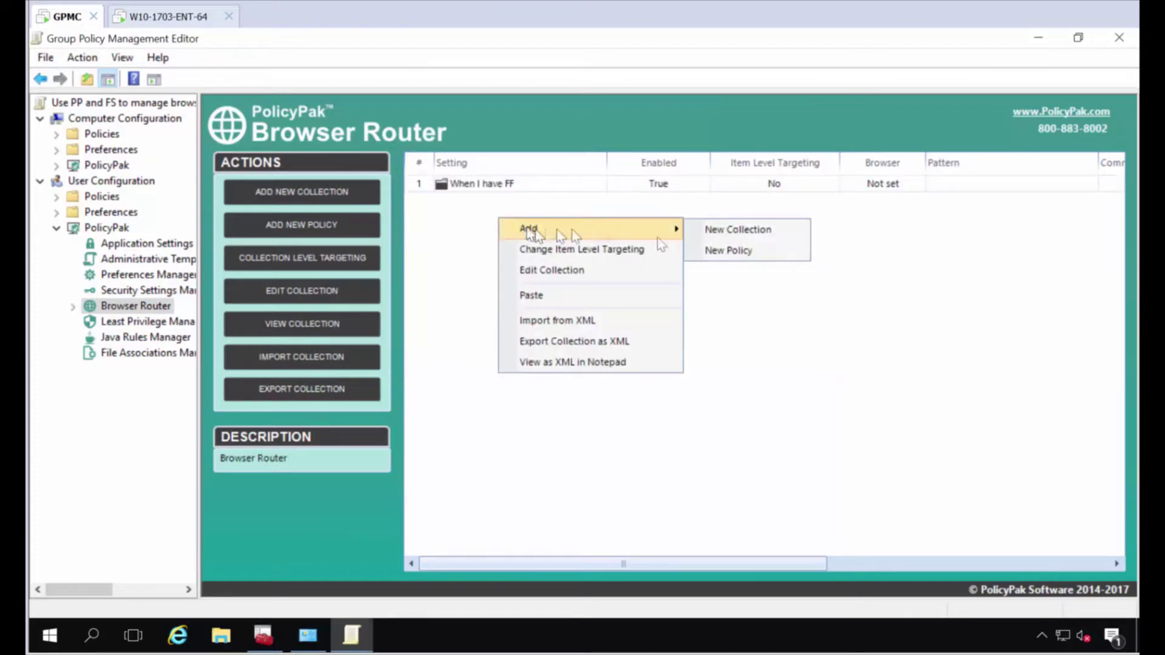
{"action": "left_click", "coordinate": [752, 229]}
{"action": "type", "text": "When I have Chrome"}
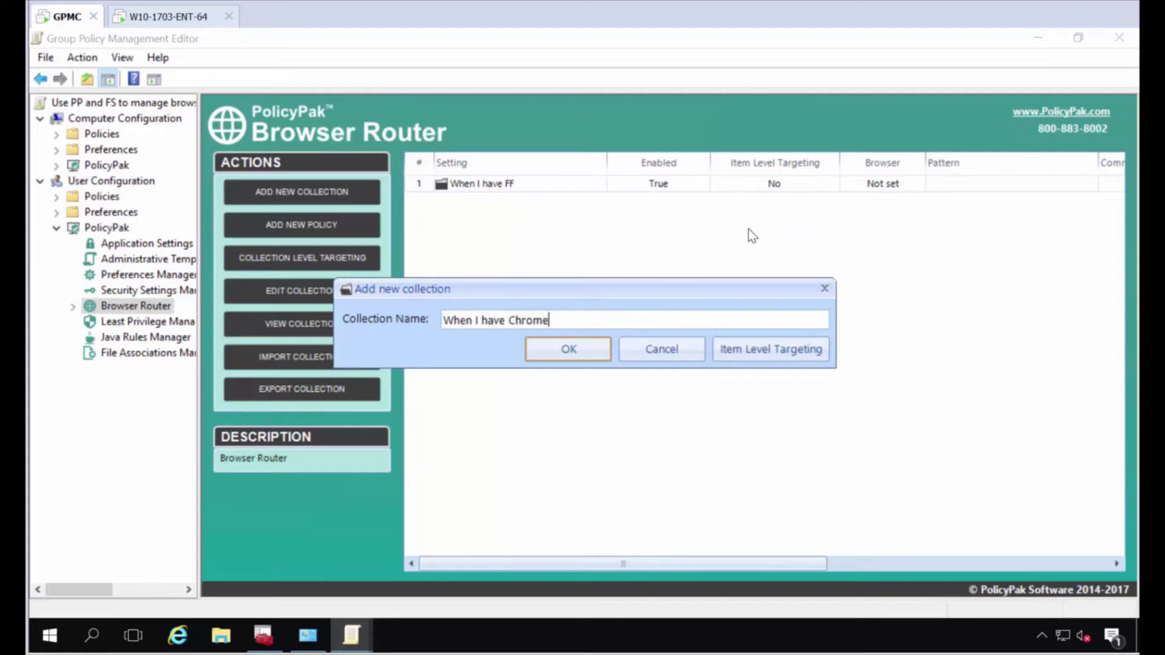
{"action": "key", "text": "Return"}
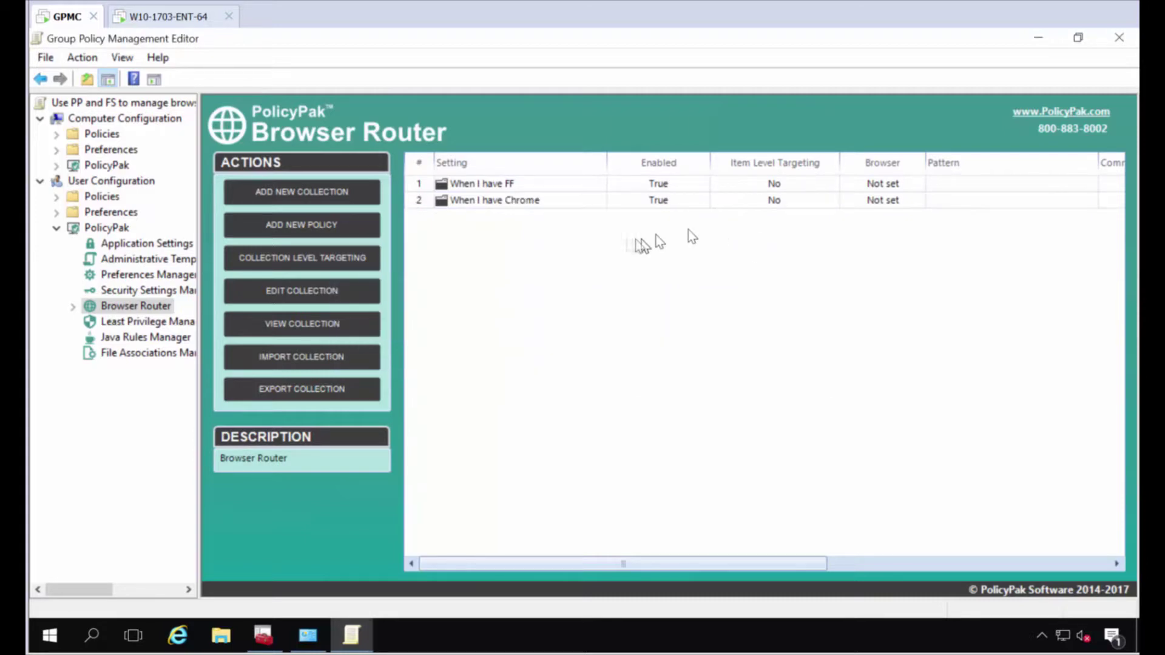
Target the 'When I have Chrome' collection with a File Match on chrome.exe.
{"action": "right_click", "coordinate": [523, 206]}
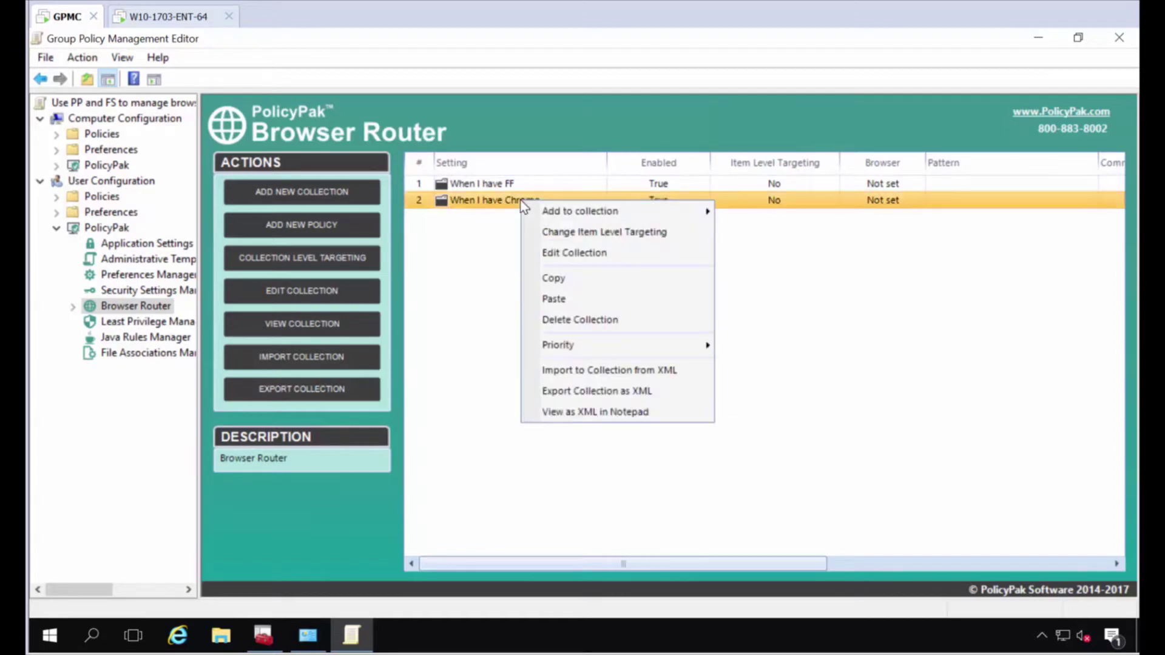
{"action": "left_click", "coordinate": [585, 233]}
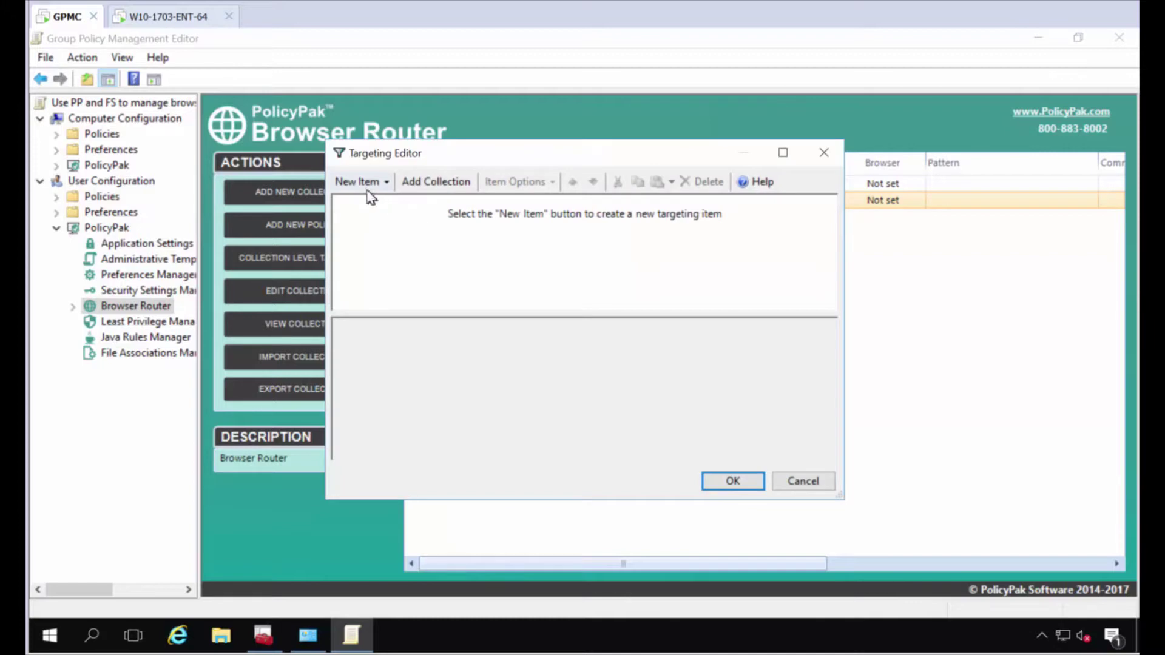
{"action": "left_click", "coordinate": [364, 182]}
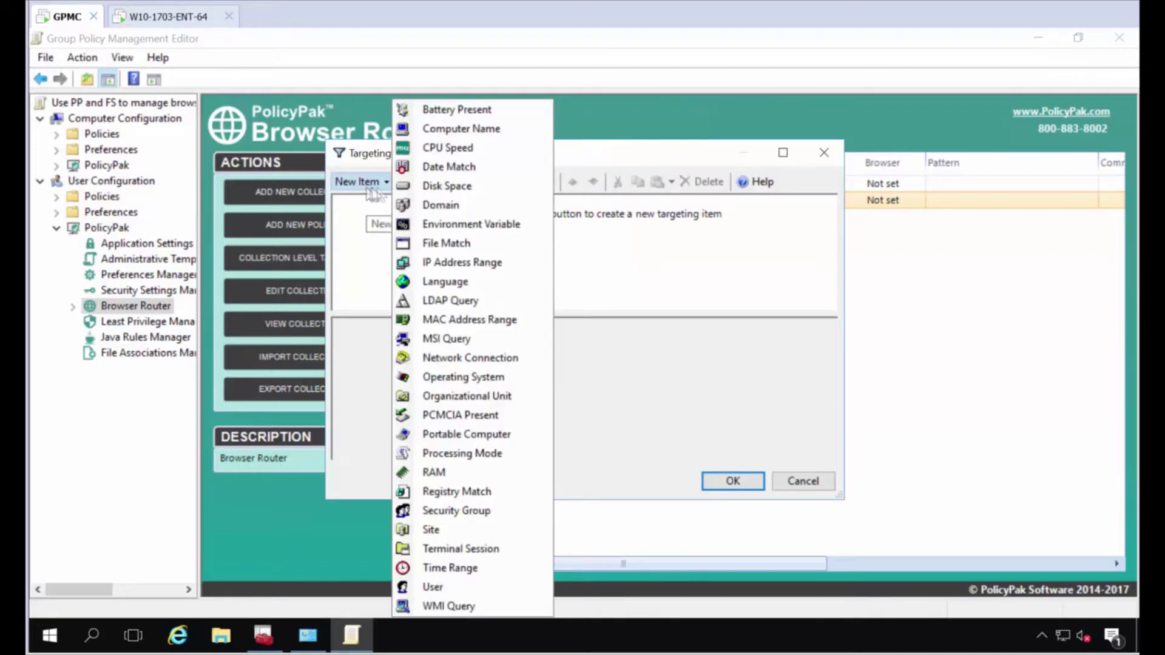
{"action": "left_click", "coordinate": [456, 244]}
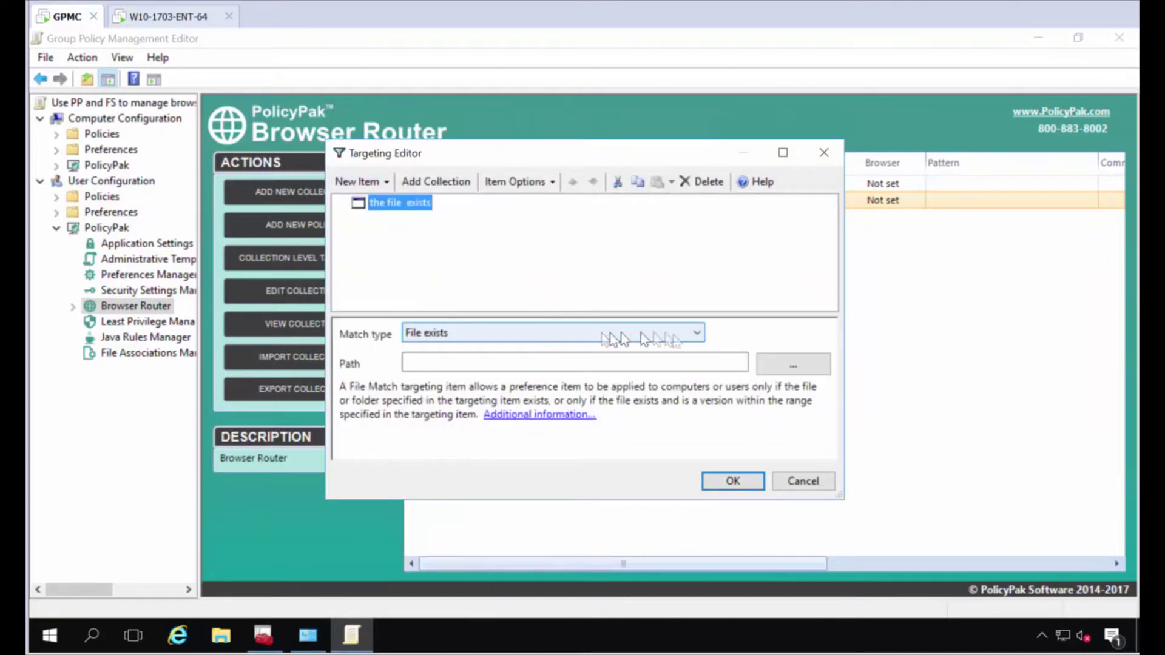
{"action": "left_click", "coordinate": [794, 364]}
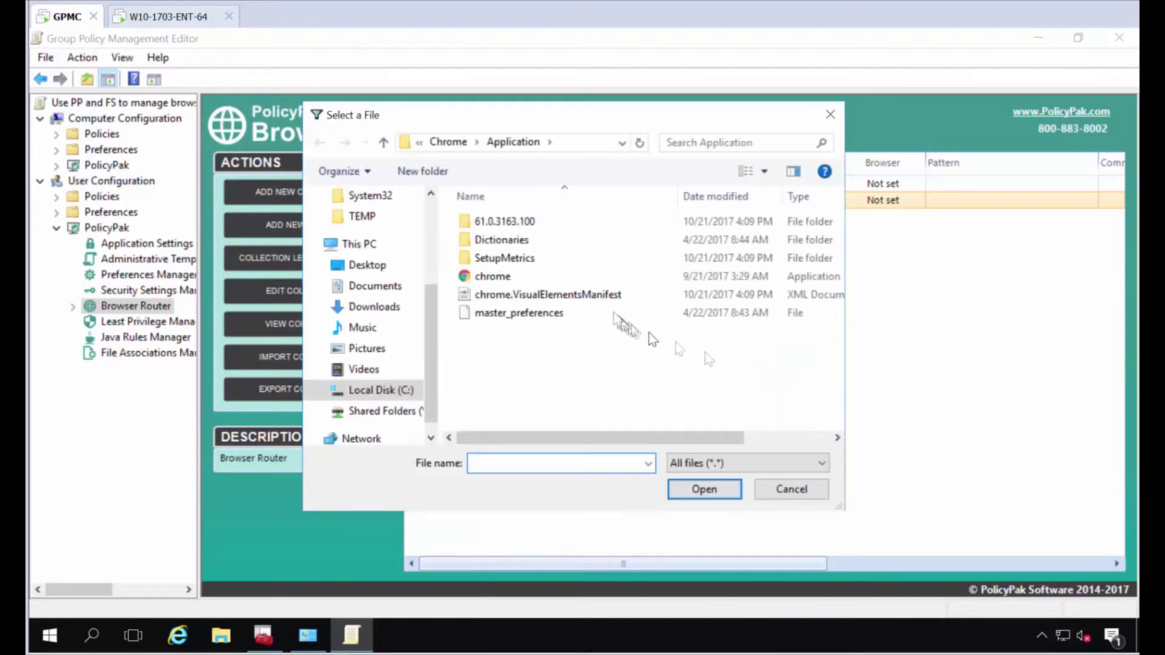
{"action": "double_click", "coordinate": [505, 278]}
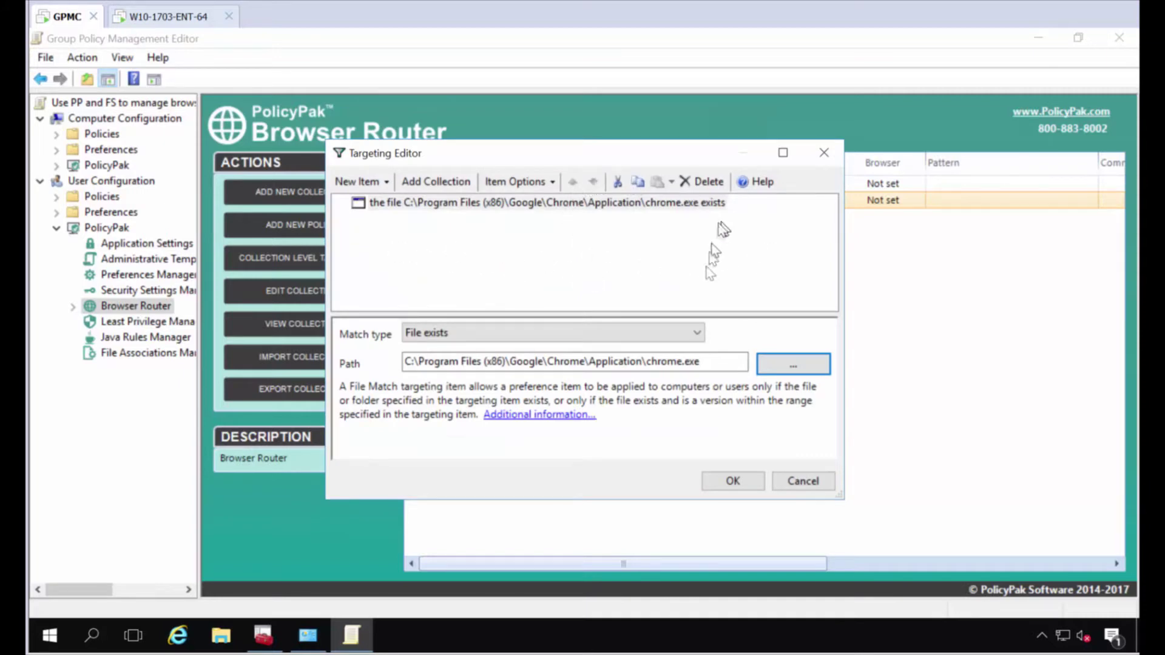
{"action": "left_click", "coordinate": [733, 480]}
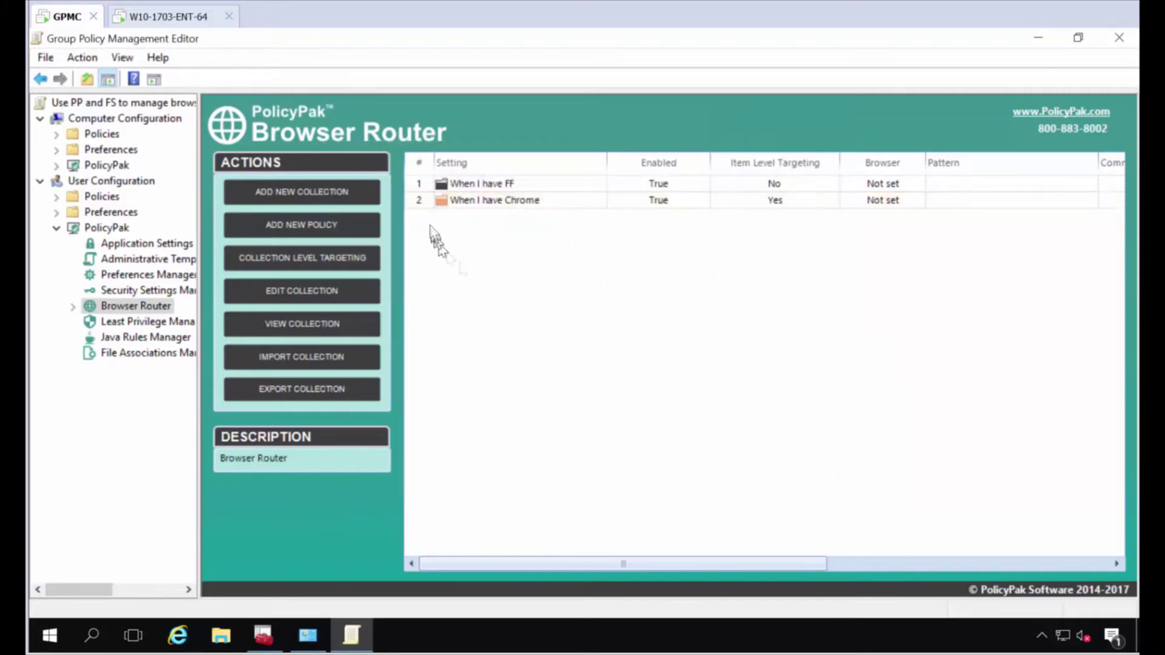
Target the 'When I have FF' collection with a File Match on firefox.exe.
{"action": "right_click", "coordinate": [518, 183]}
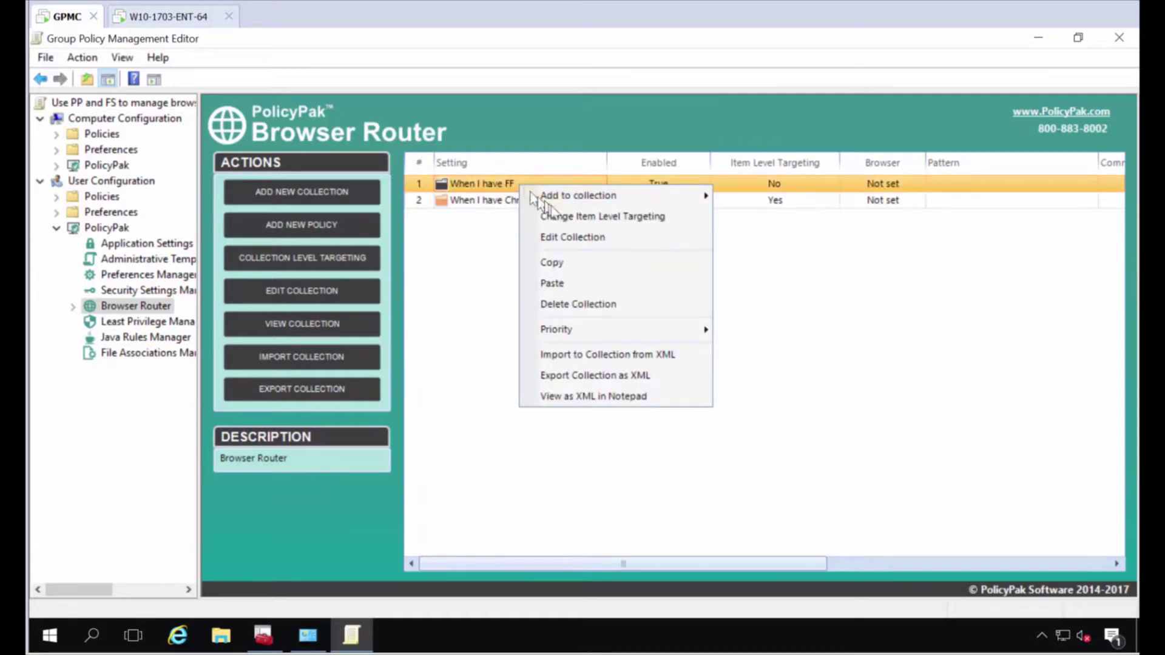
{"action": "left_click", "coordinate": [546, 216]}
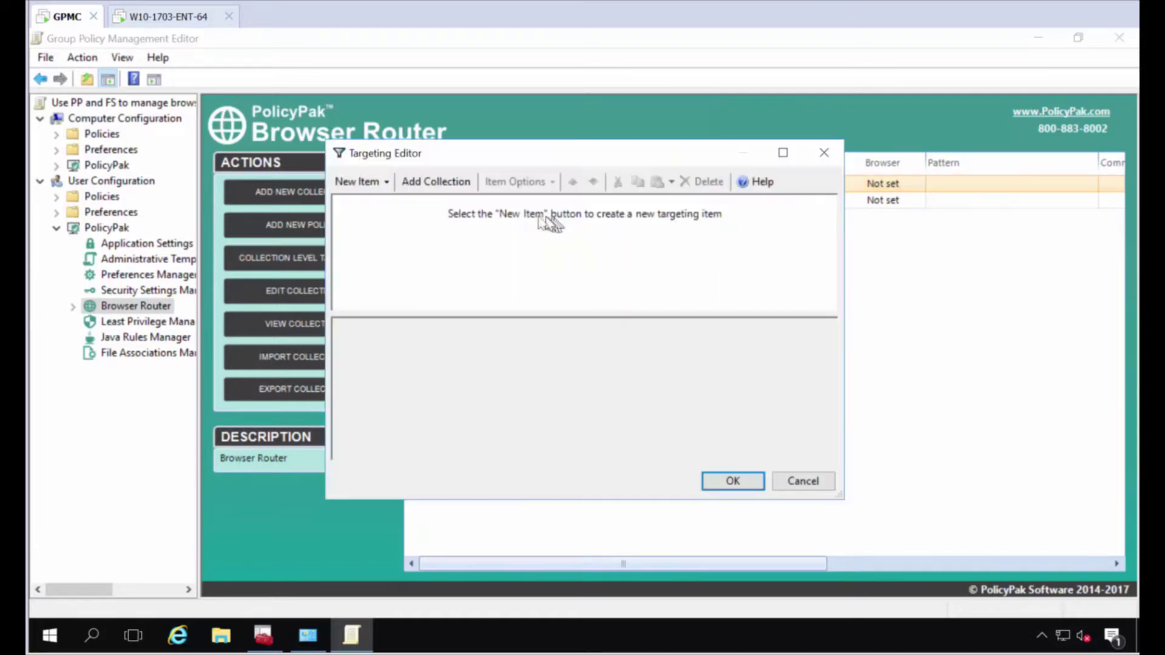
{"action": "left_click", "coordinate": [370, 182]}
{"action": "left_click", "coordinate": [446, 244]}
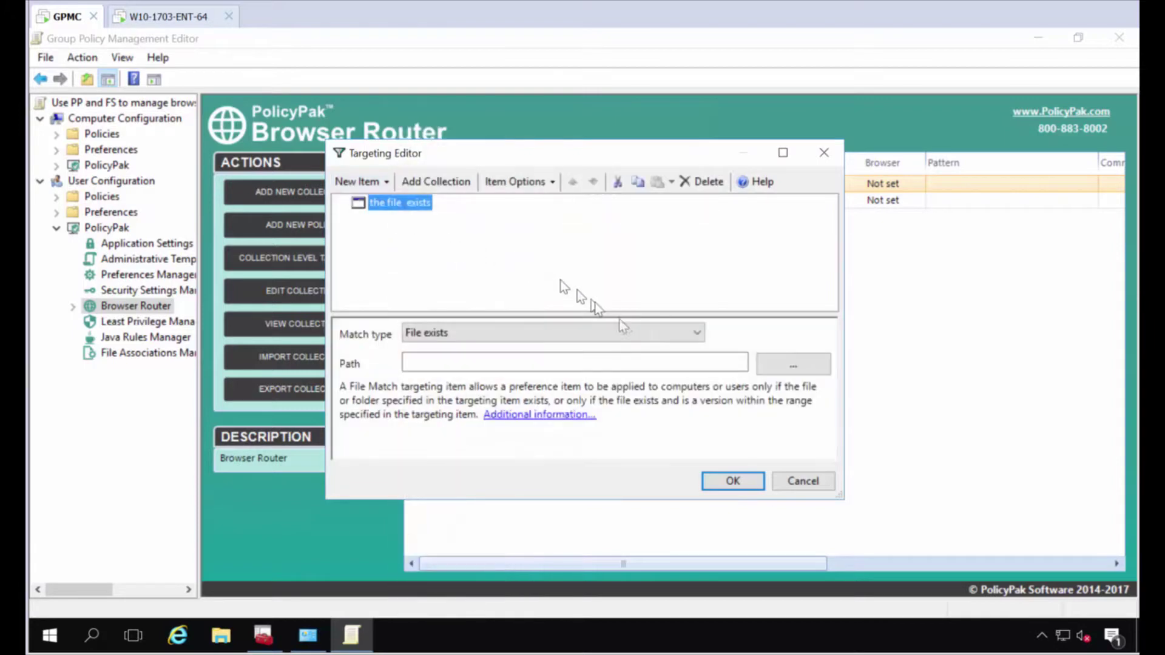
{"action": "left_click", "coordinate": [774, 367]}
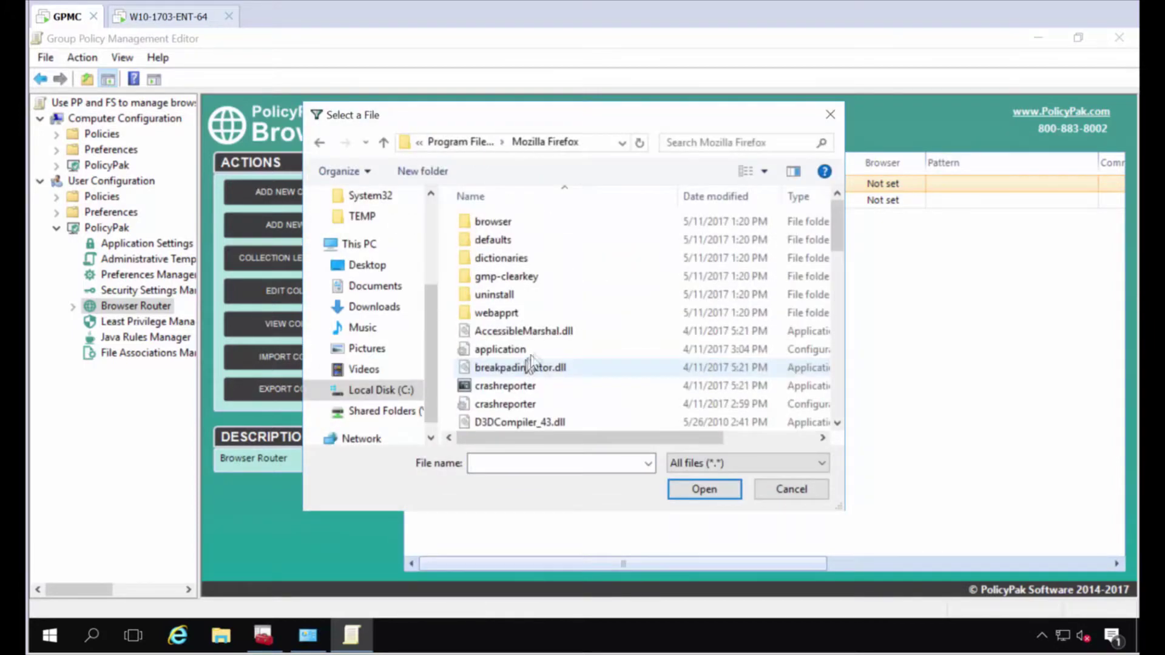
{"action": "scroll", "coordinate": [534, 376], "scroll_direction": "down", "scroll_amount": 4}
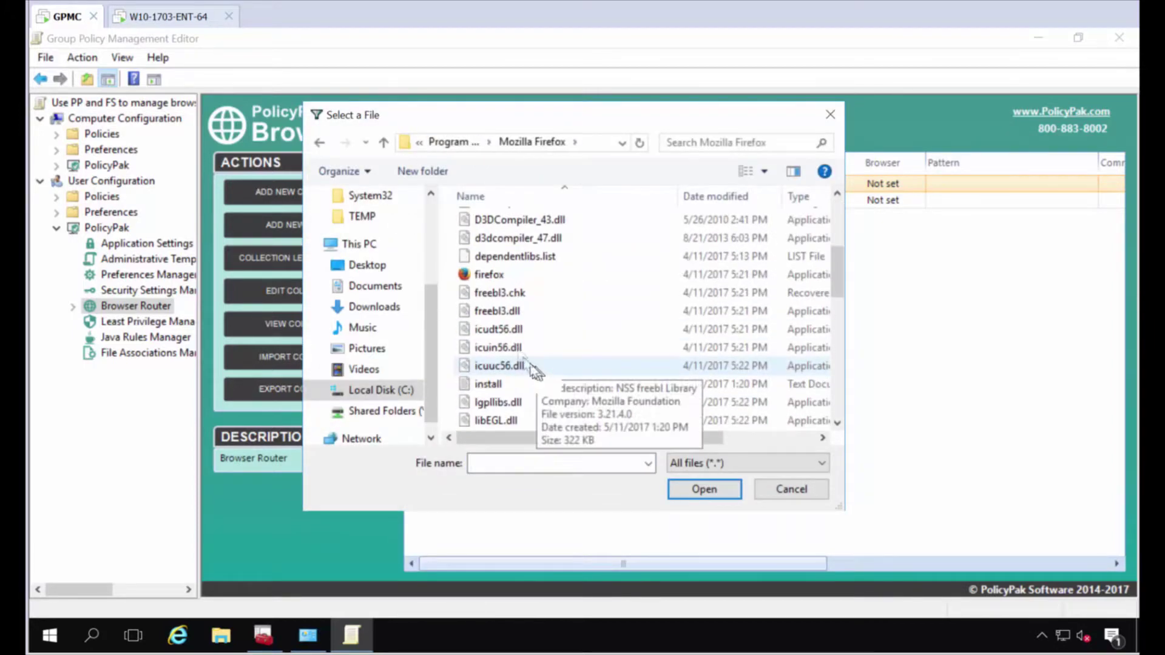
{"action": "double_click", "coordinate": [502, 278]}
{"action": "left_click", "coordinate": [733, 481]}
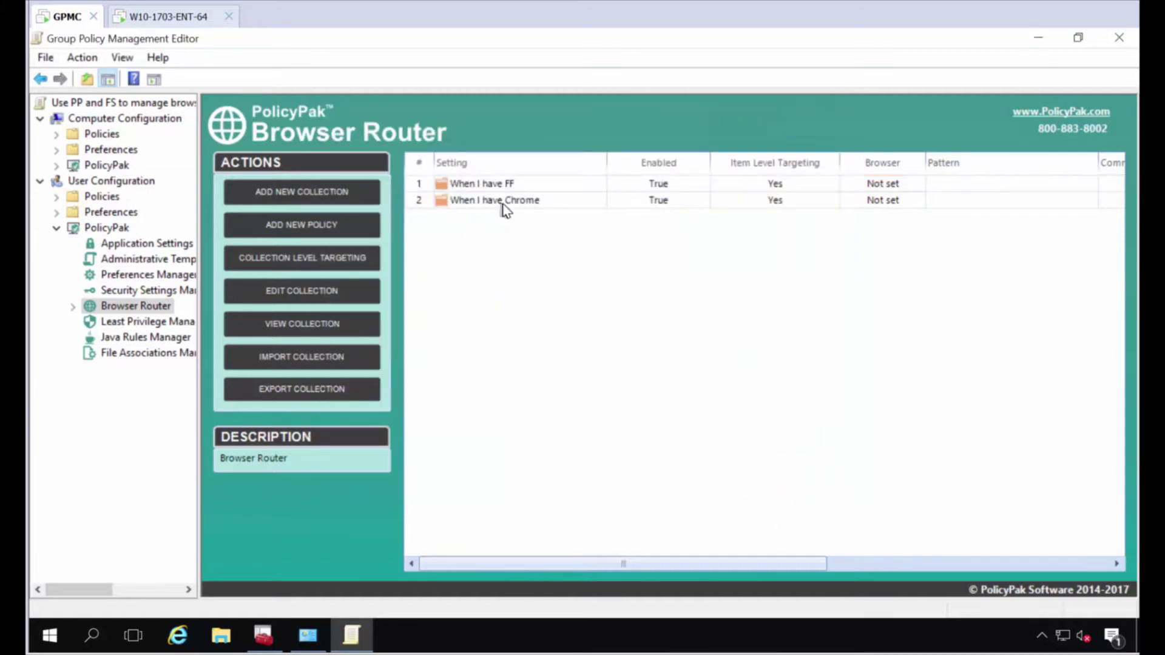
Add a Default Browser policy making Firefox the default in the 'When I have FF' collection.
{"action": "double_click", "coordinate": [511, 183]}
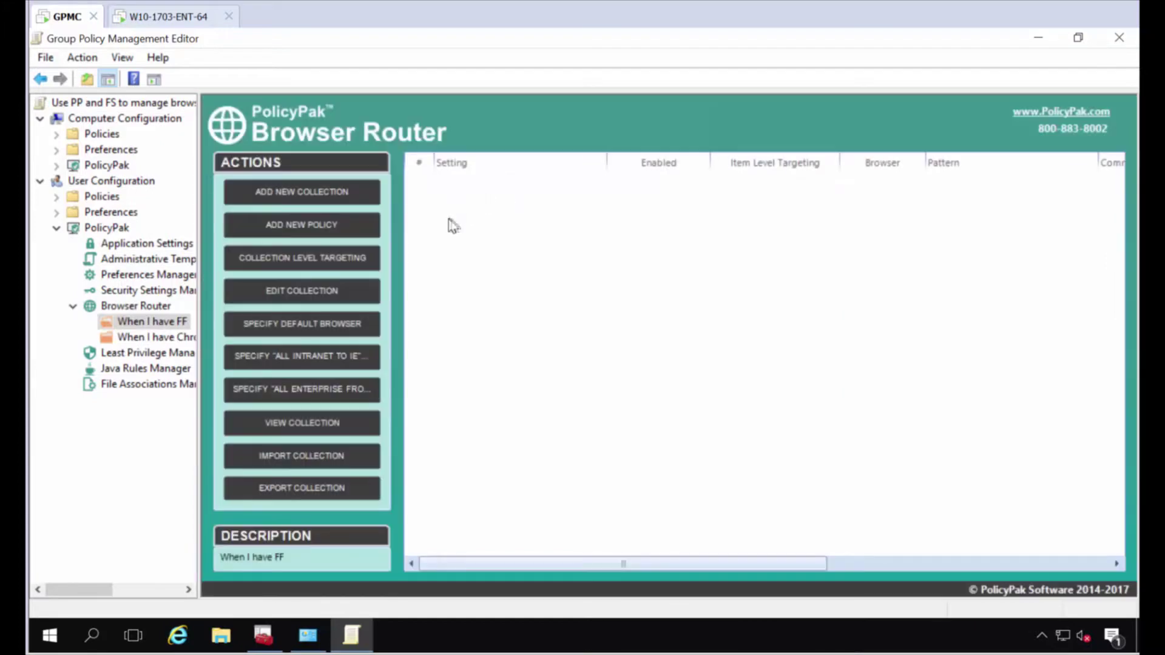
{"action": "right_click", "coordinate": [454, 204]}
{"action": "mouse_move", "coordinate": [486, 215]}
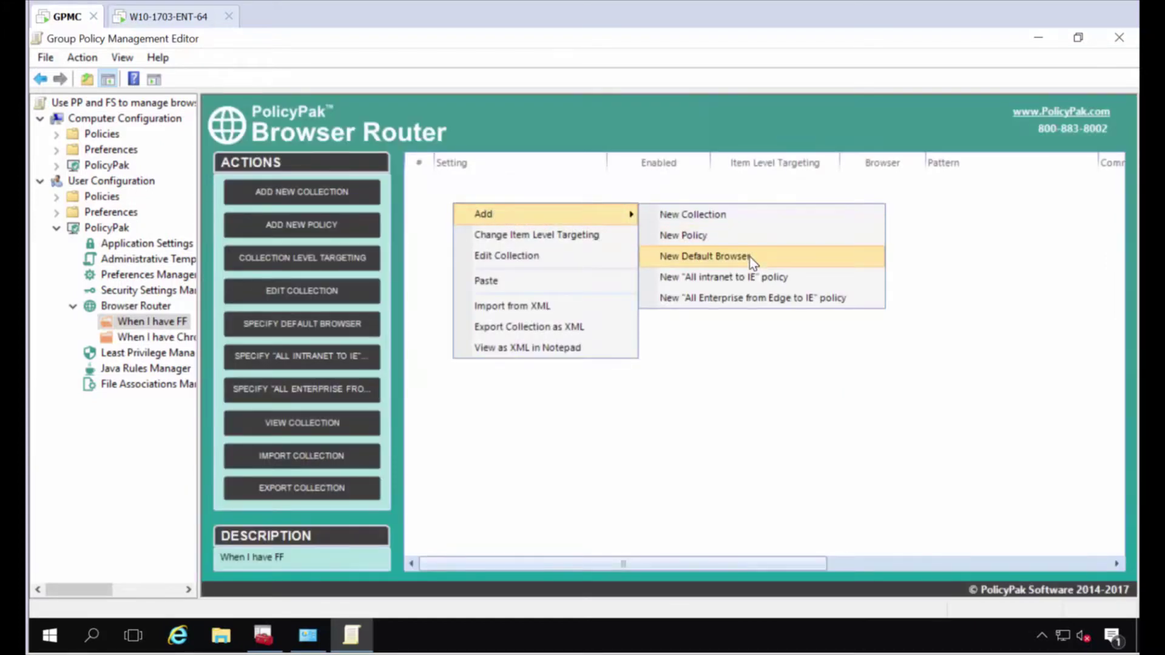
{"action": "left_click", "coordinate": [749, 256]}
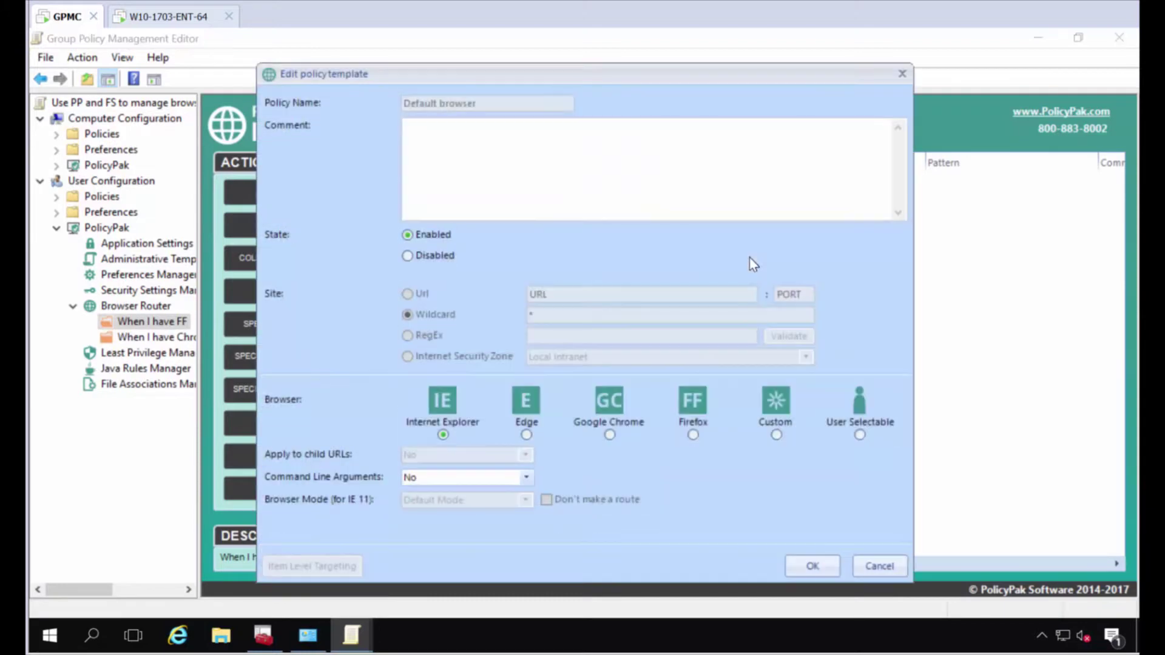
{"action": "left_click", "coordinate": [693, 435]}
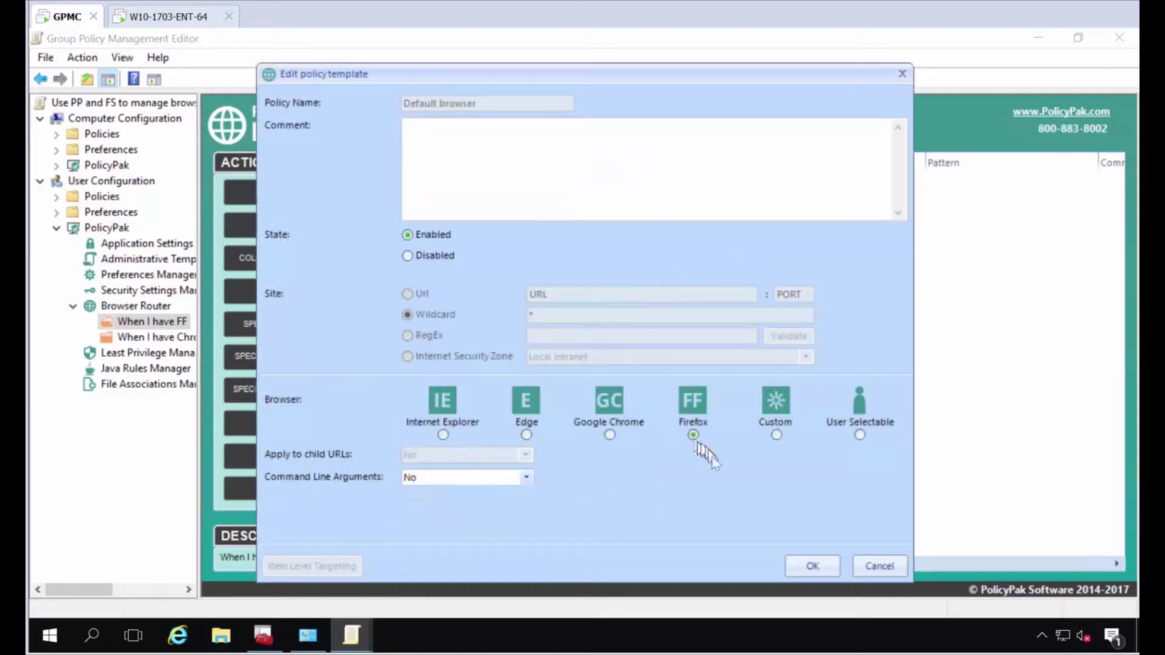
{"action": "left_click", "coordinate": [825, 565]}
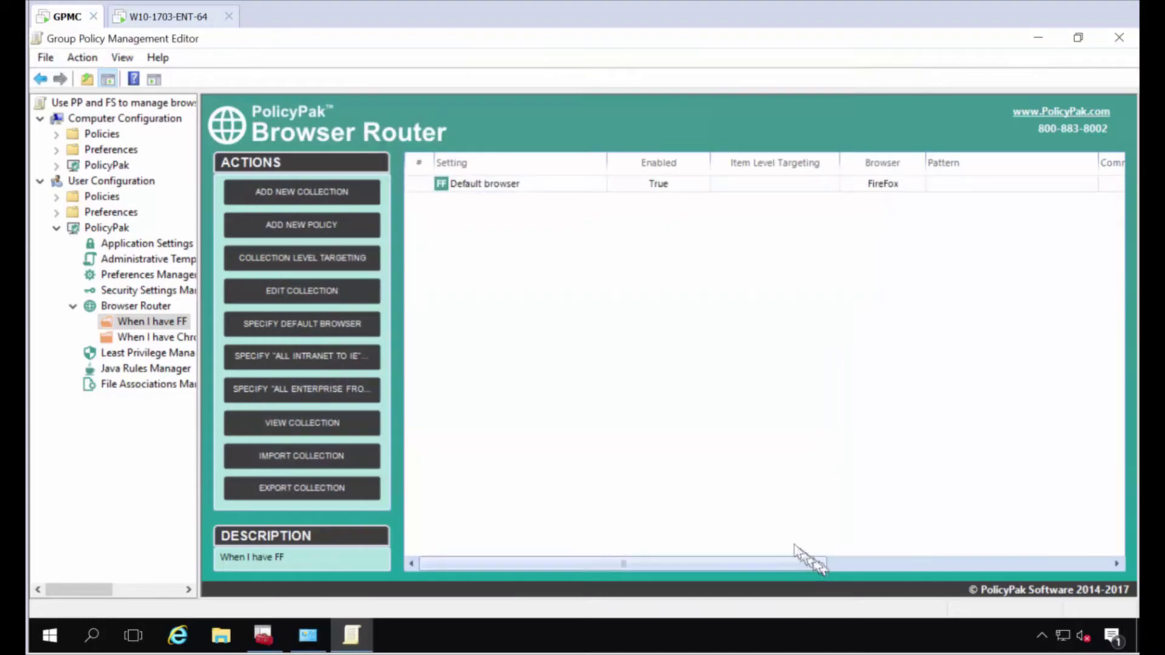
Add a Default Browser policy making Google Chrome the default in 'When I have Chrome'.
{"action": "left_click", "coordinate": [170, 340]}
{"action": "right_click", "coordinate": [507, 232]}
{"action": "mouse_move", "coordinate": [529, 237]}
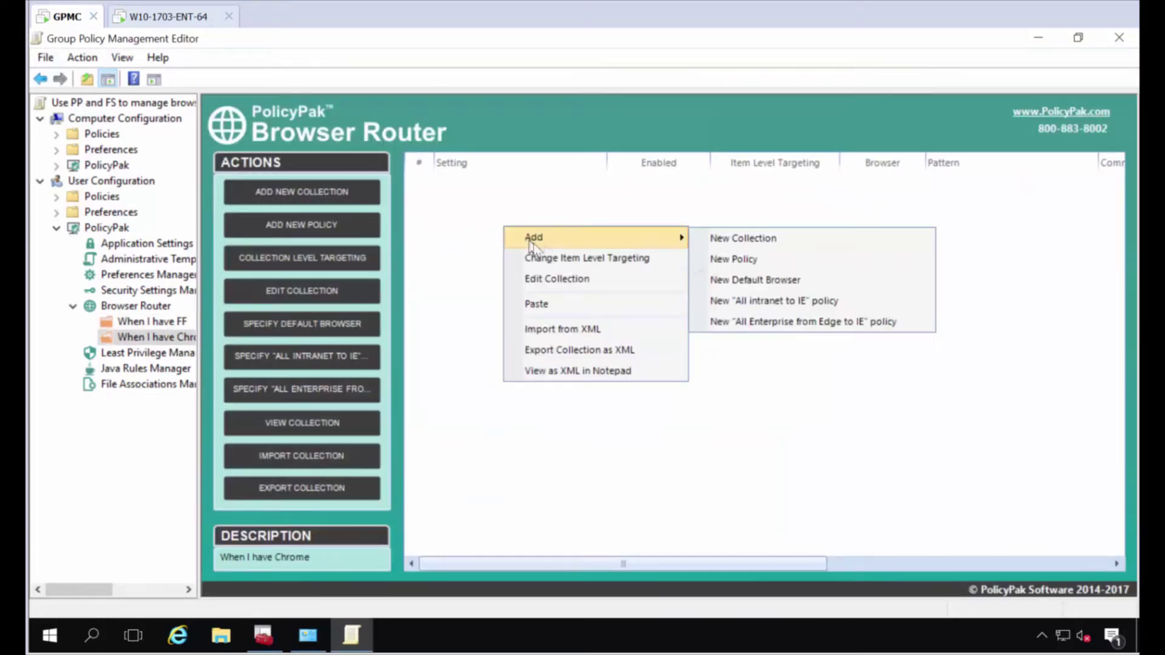
{"action": "left_click", "coordinate": [748, 281]}
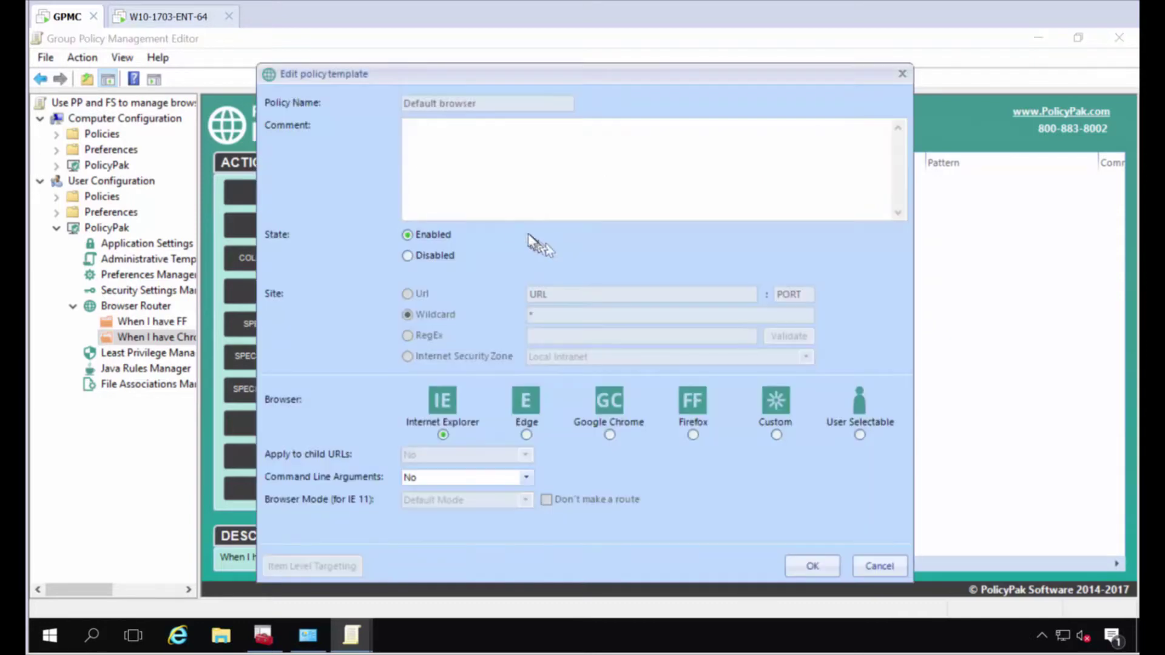
{"action": "left_click", "coordinate": [609, 435]}
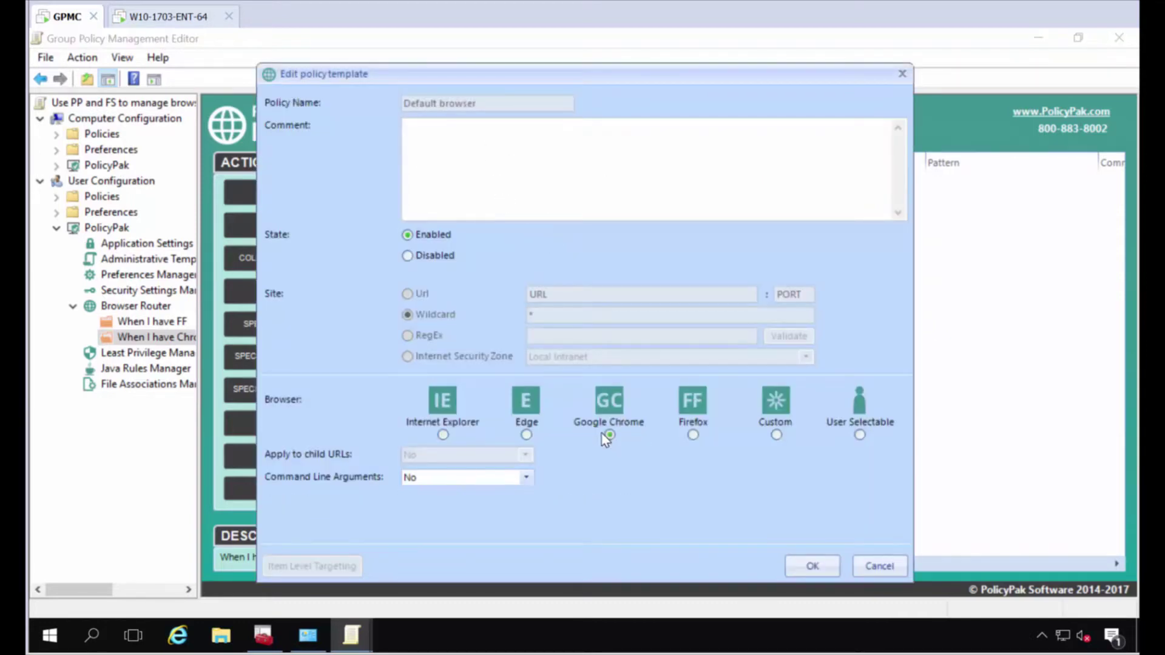
{"action": "left_click", "coordinate": [812, 566]}
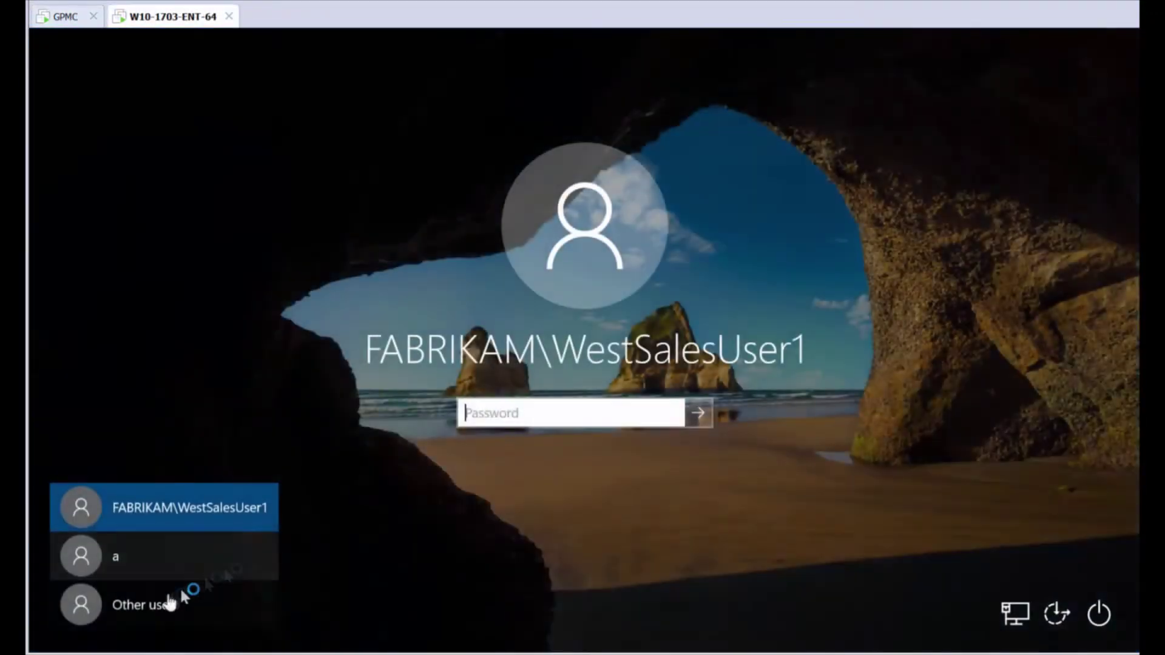
Sign in to the Windows 10 client as a domain user via Other user.
{"action": "left_click", "coordinate": [159, 607]}
{"action": "type", "text": "es"}
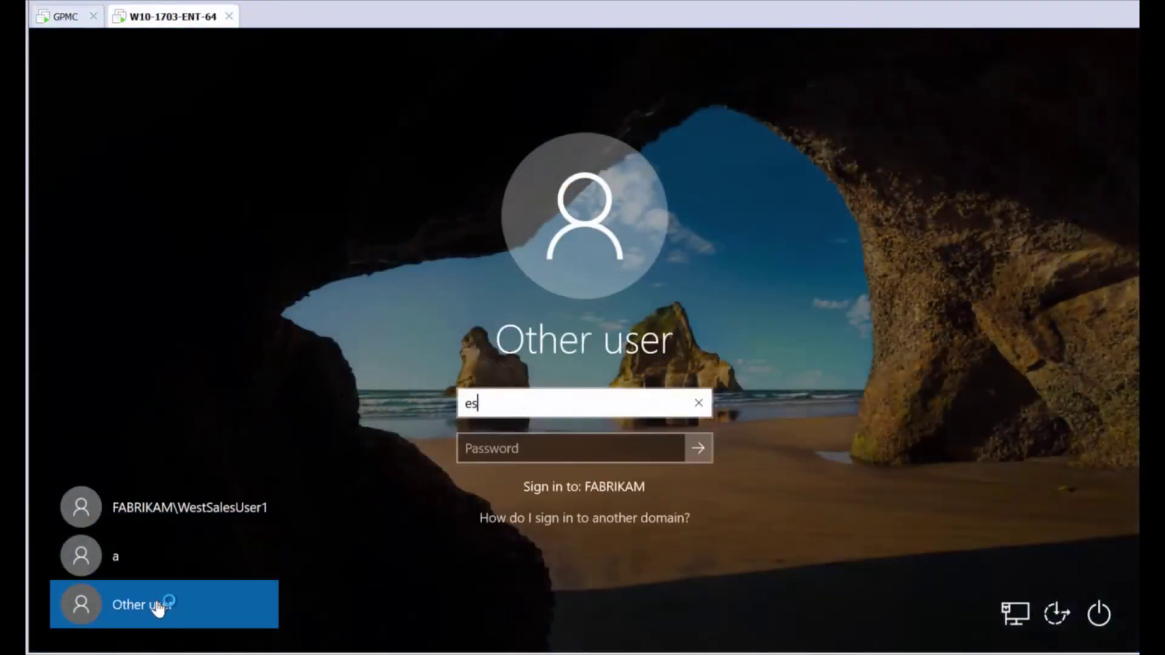
{"action": "type", "text": "astsalesuser1"}
{"action": "key", "text": "Return"}
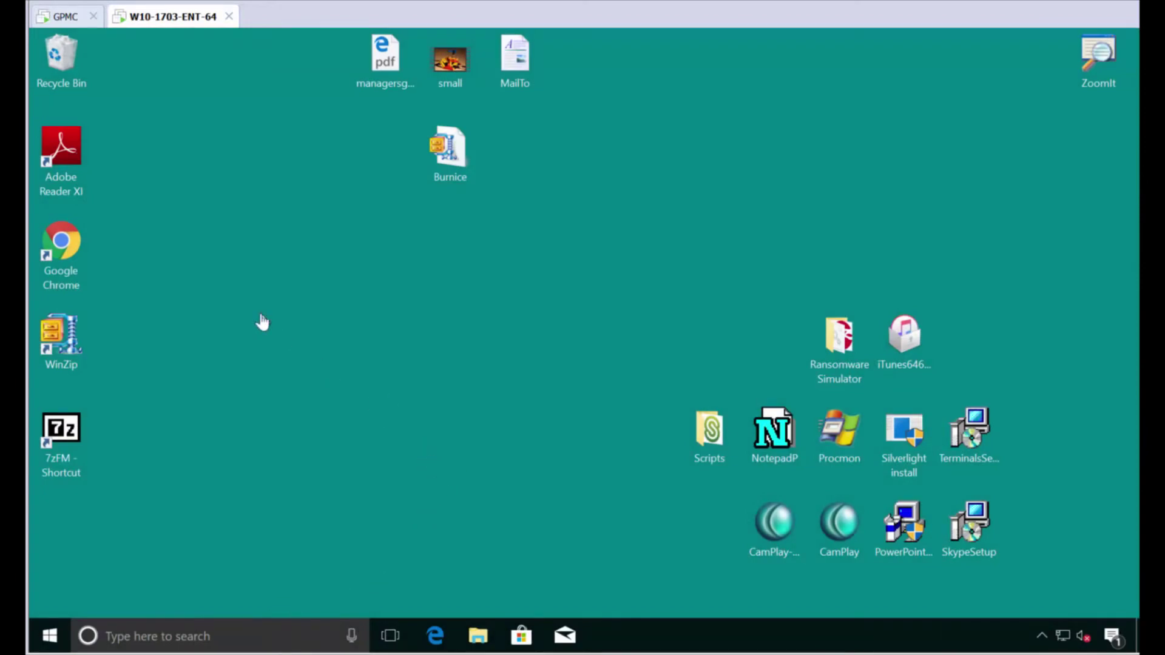
{"action": "key", "text": "super"}
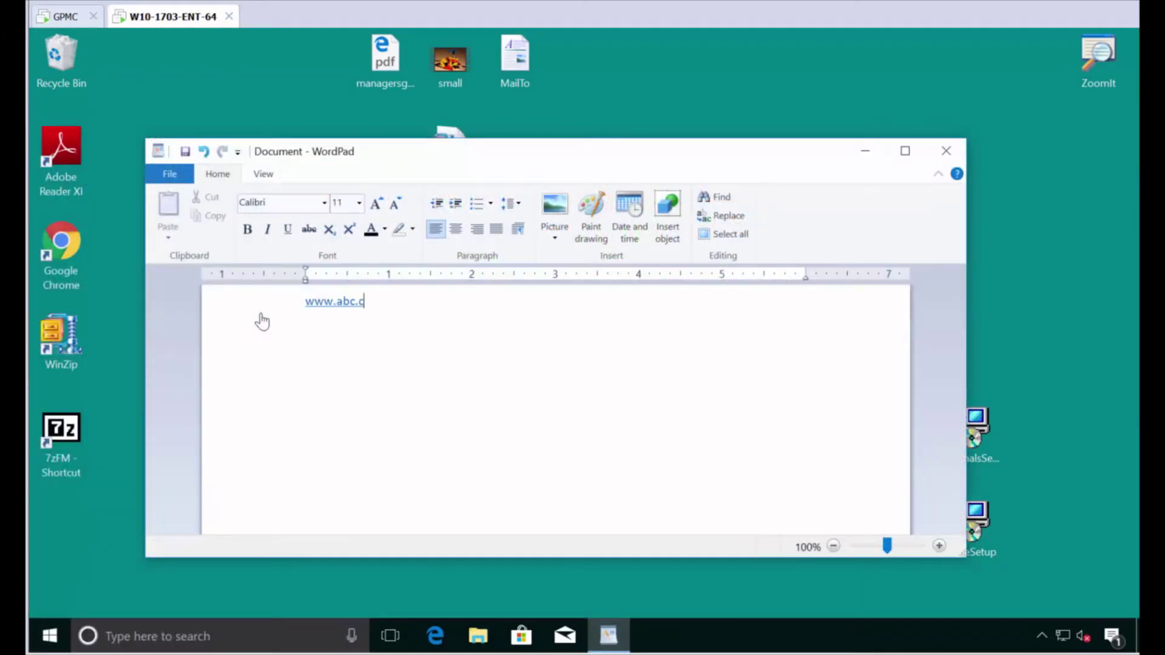
{"action": "left_click", "coordinate": [361, 307]}
{"action": "left_click", "coordinate": [537, 405]}
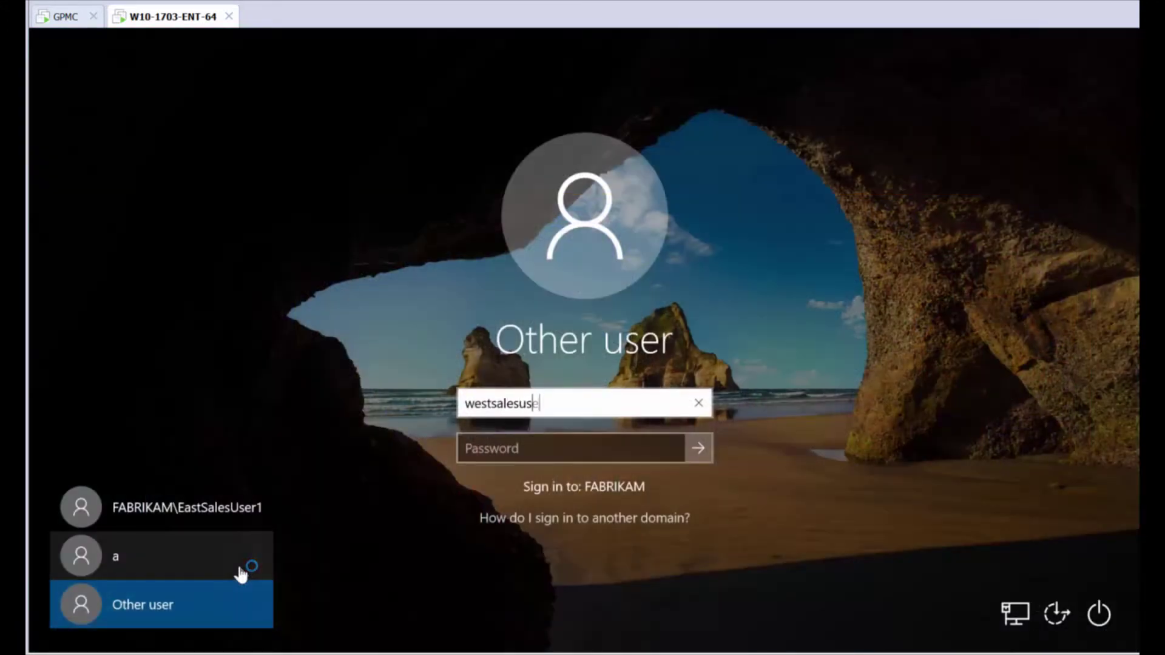
{"action": "key", "text": "Tab"}
{"action": "key", "text": "Return"}
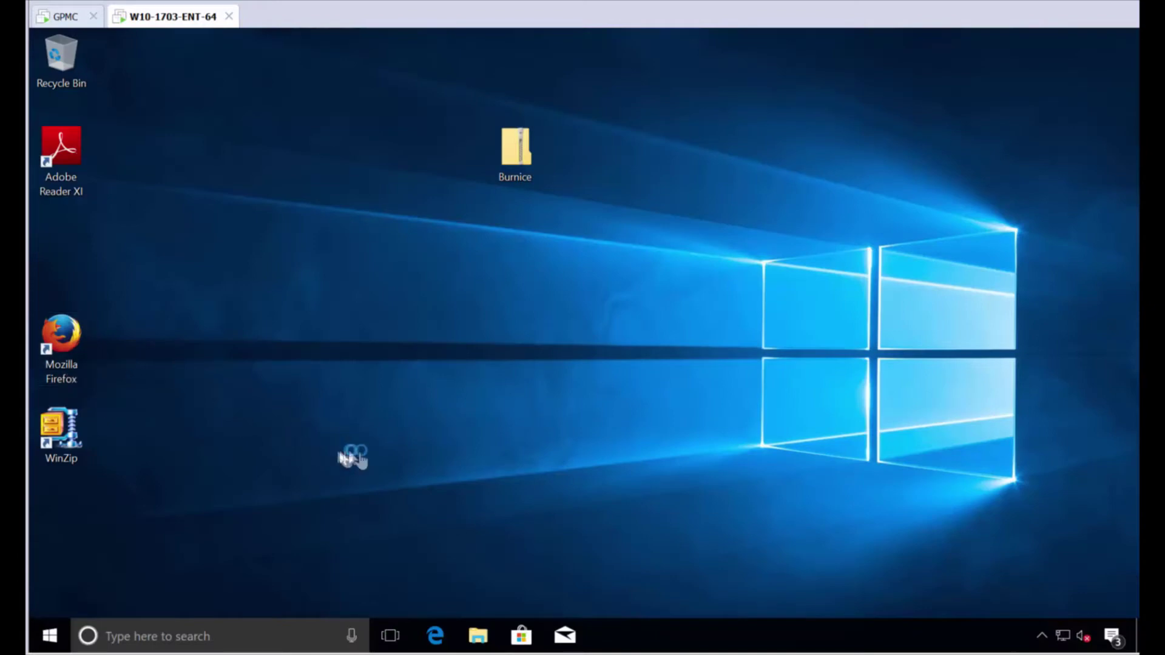
{"action": "key", "text": "super"}
{"action": "type", "text": "word"}
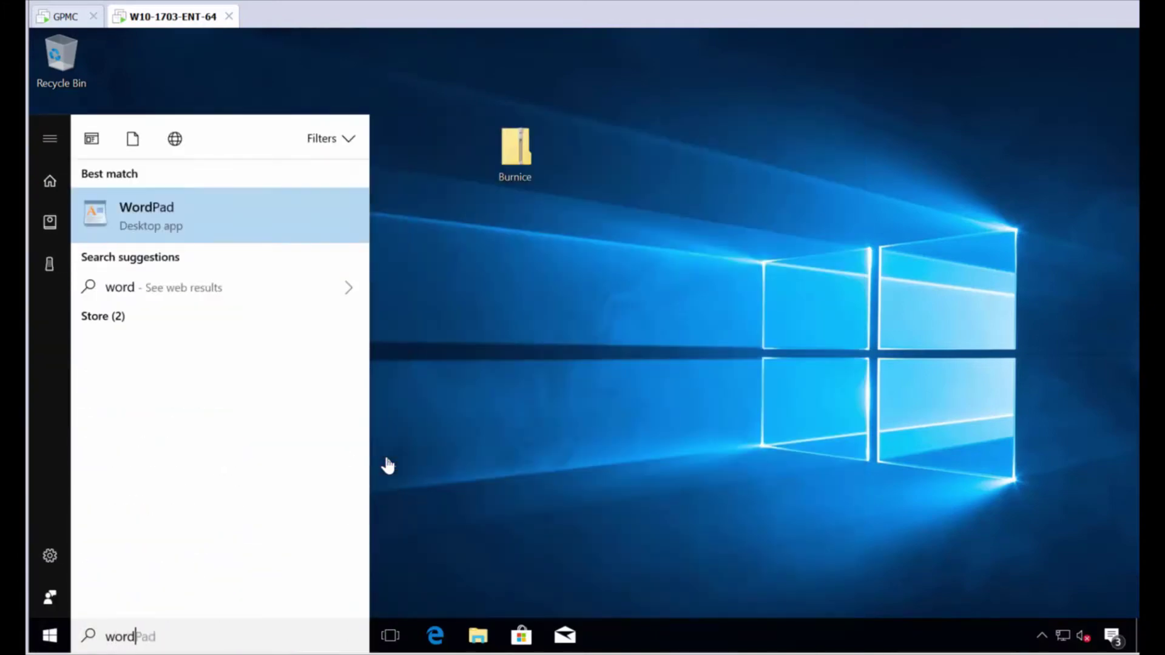
{"action": "key", "text": "Return"}
{"action": "type", "text": "www.abc.com"}
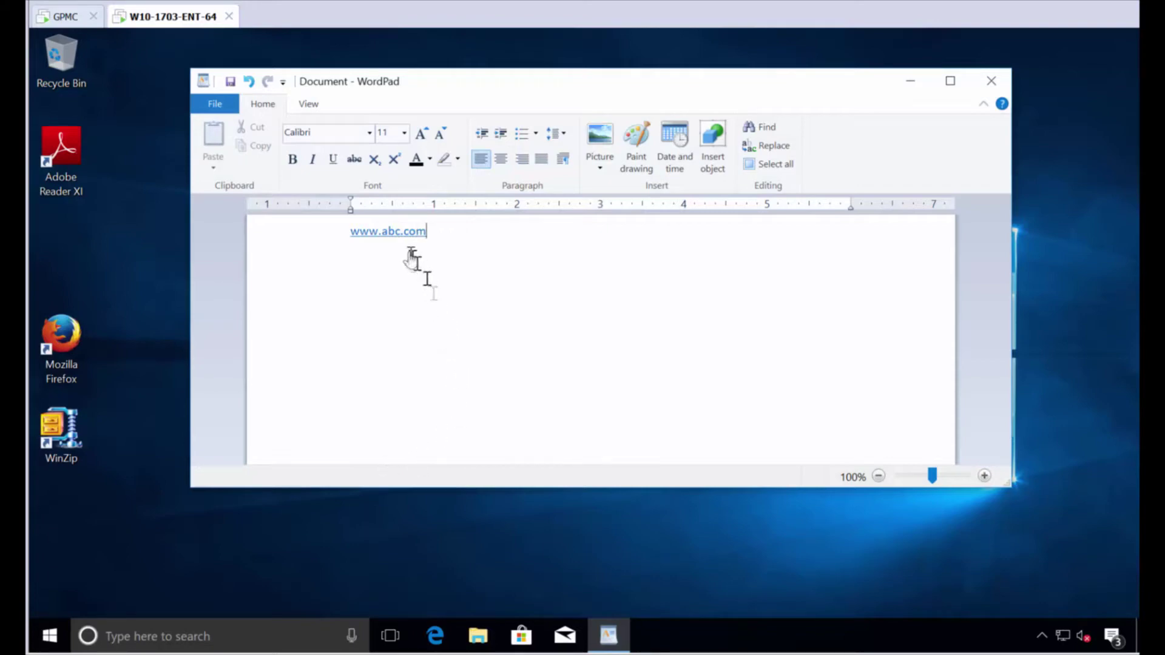
{"action": "left_click", "coordinate": [404, 232]}
{"action": "left_click", "coordinate": [582, 337]}
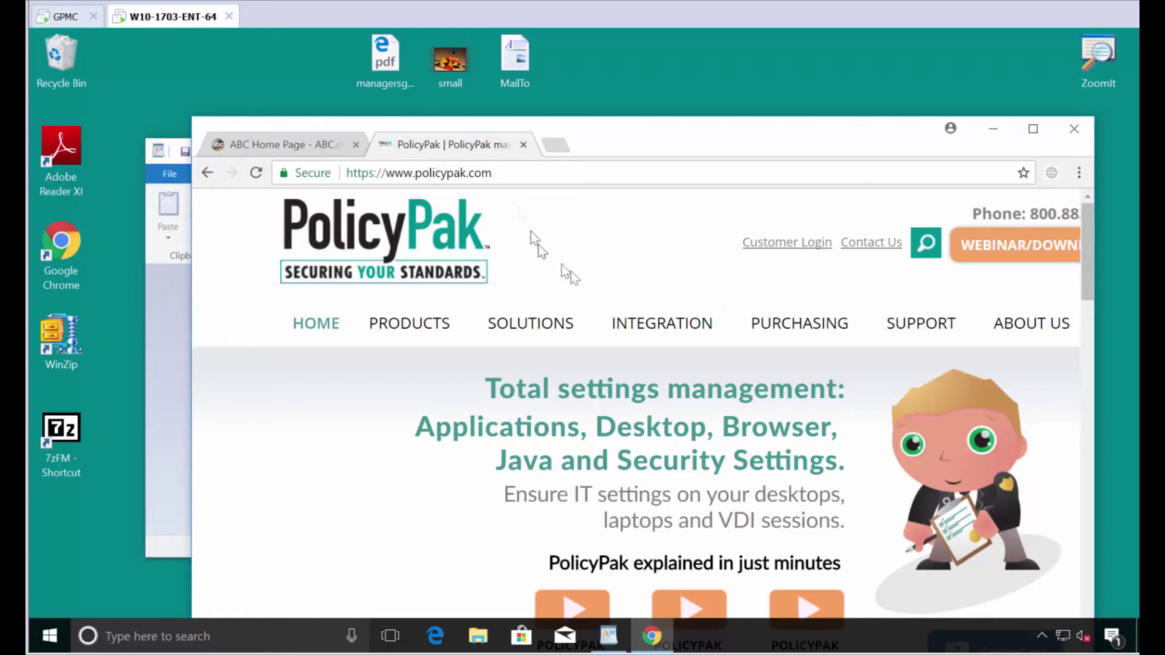
{"action": "key", "text": "alt+F4"}
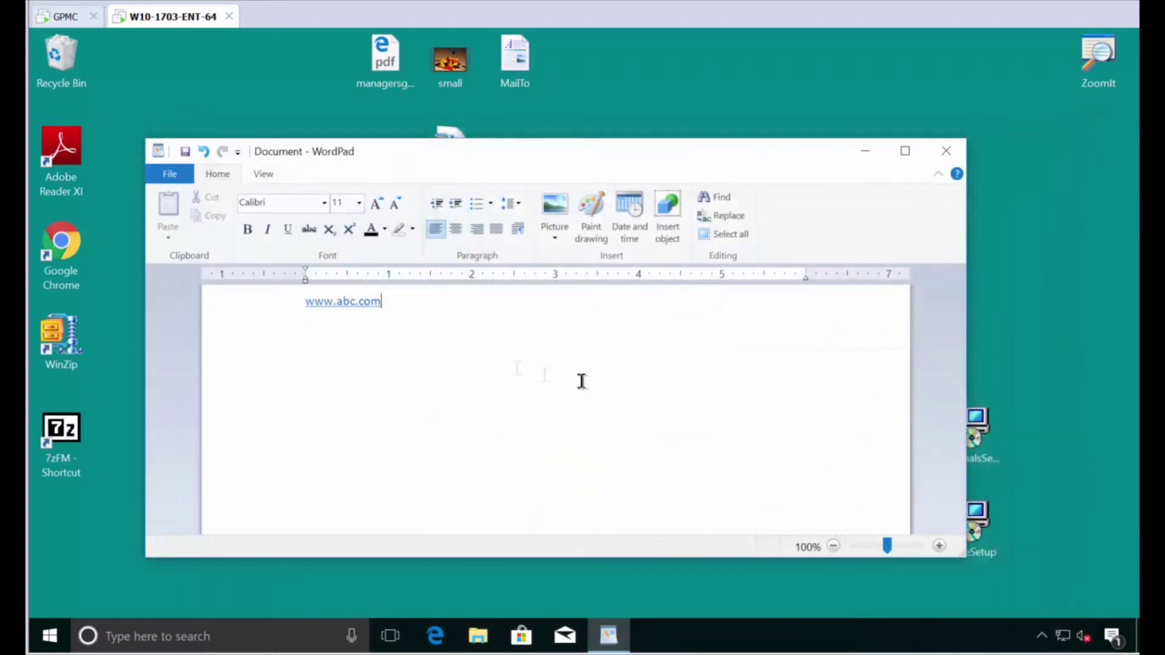
{"action": "left_click", "coordinate": [97, 17]}
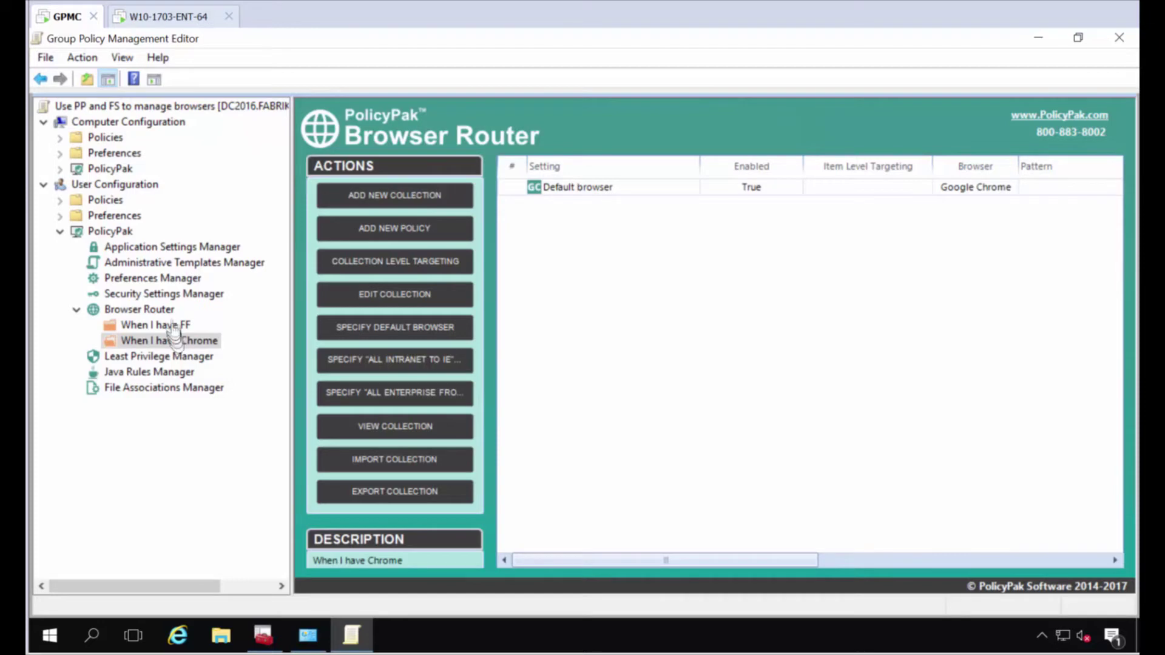
Add policy 'rule 1 for PP' routing wildcard *policypak* to Internet Explorer.
{"action": "right_click", "coordinate": [534, 224]}
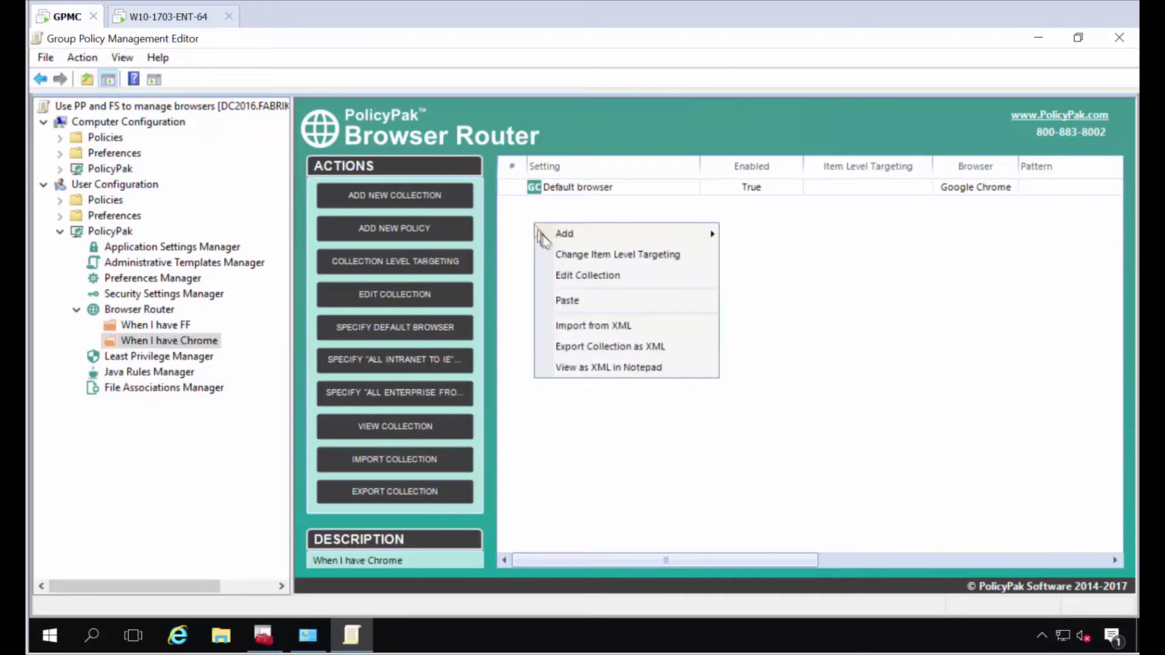
{"action": "mouse_move", "coordinate": [552, 235]}
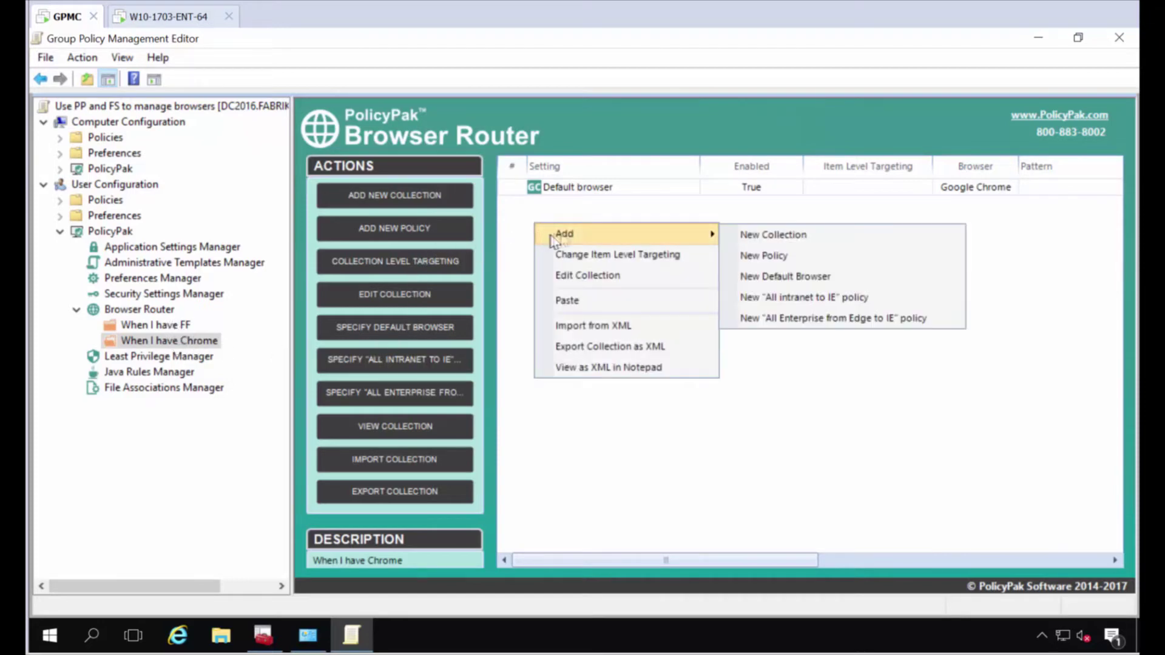
{"action": "left_click", "coordinate": [755, 251]}
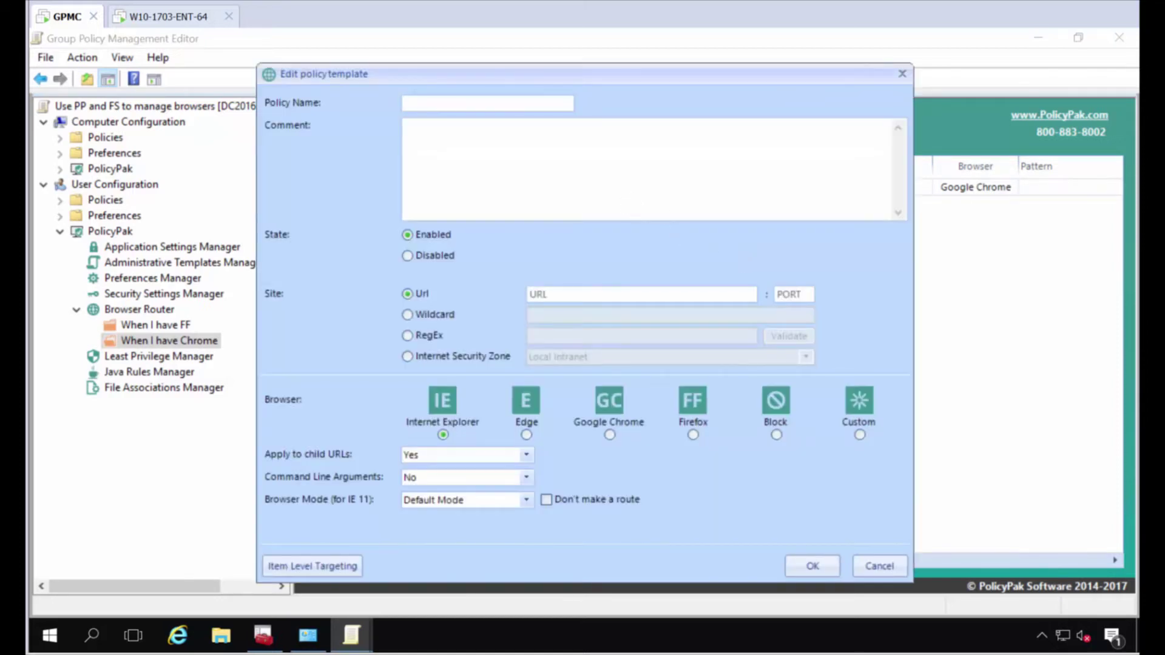
{"action": "type", "text": "rule 1 for PP"}
{"action": "left_click", "coordinate": [449, 315]}
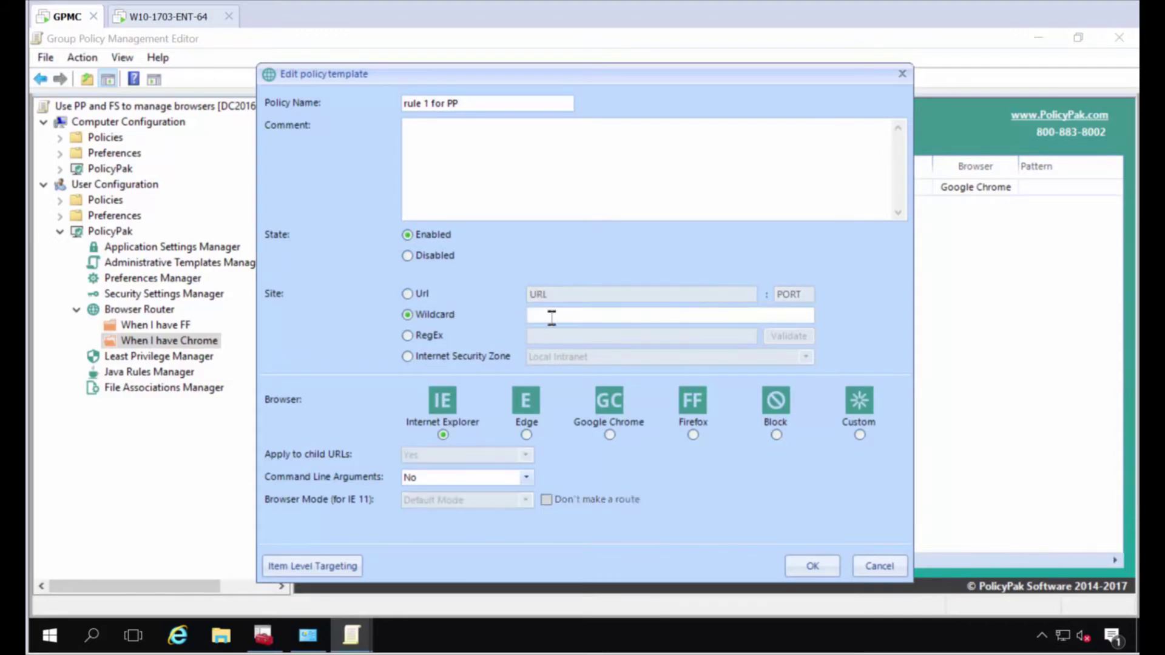
{"action": "left_click", "coordinate": [551, 316]}
{"action": "type", "text": "*policypak*"}
{"action": "left_click", "coordinate": [810, 565]}
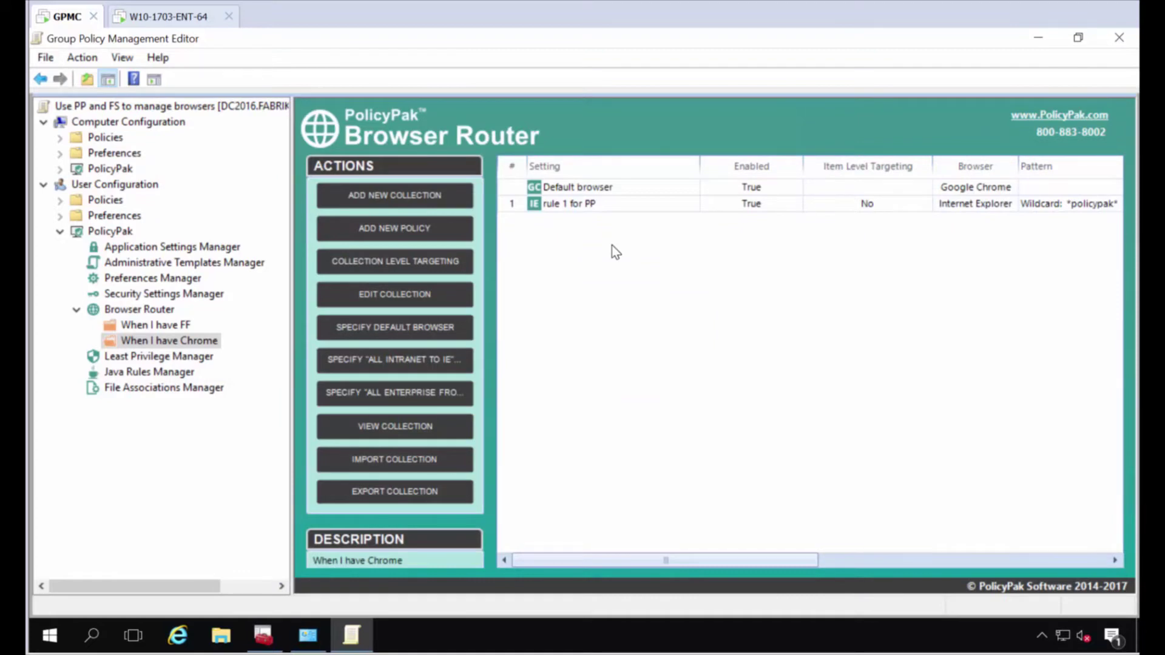
Add policy 'all things google' routing wildcard *google* to Google Chrome.
{"action": "right_click", "coordinate": [549, 238]}
{"action": "mouse_move", "coordinate": [582, 247]}
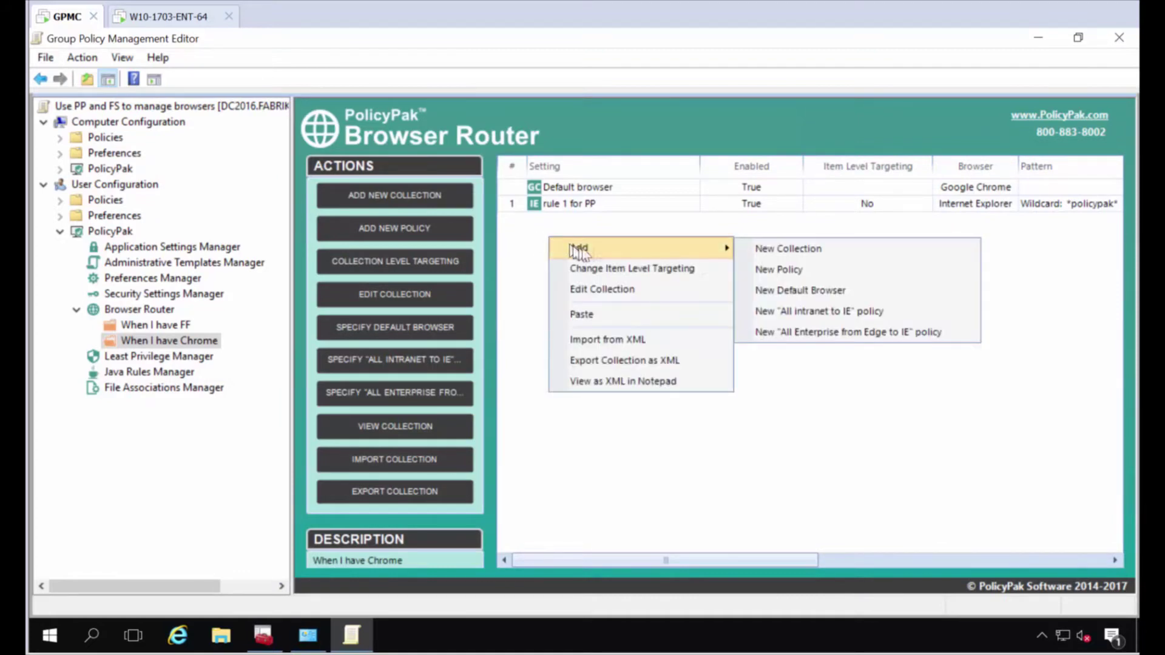
{"action": "left_click", "coordinate": [783, 270]}
{"action": "type", "text": "all things google"}
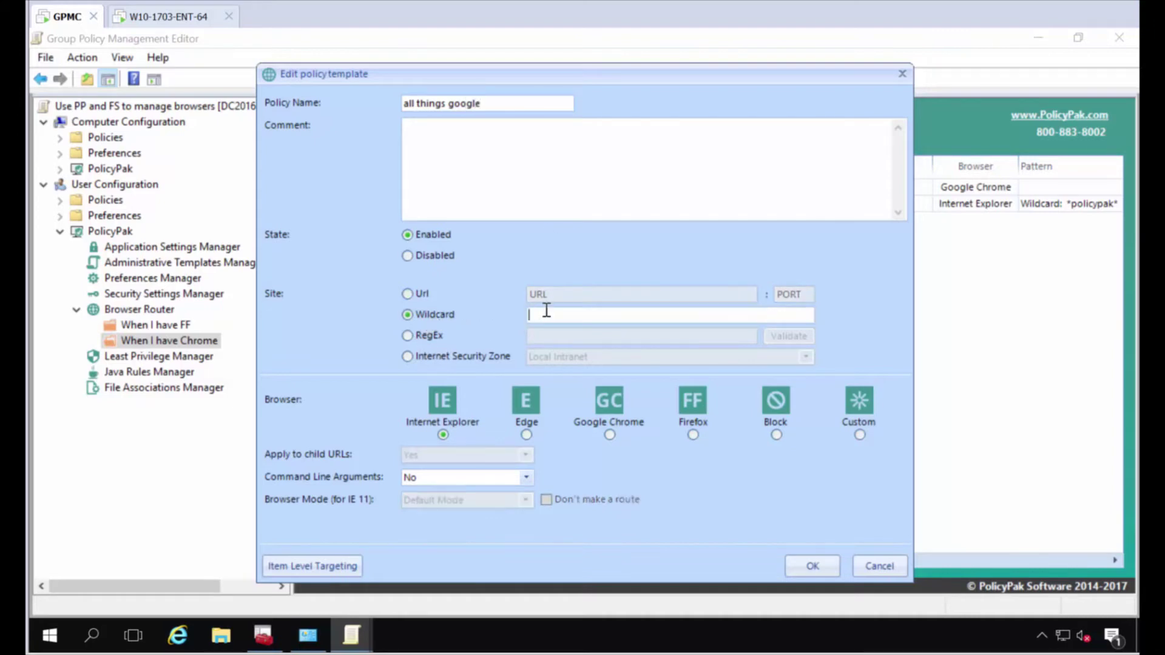
{"action": "type", "text": "*"}
{"action": "left_click", "coordinate": [610, 435]}
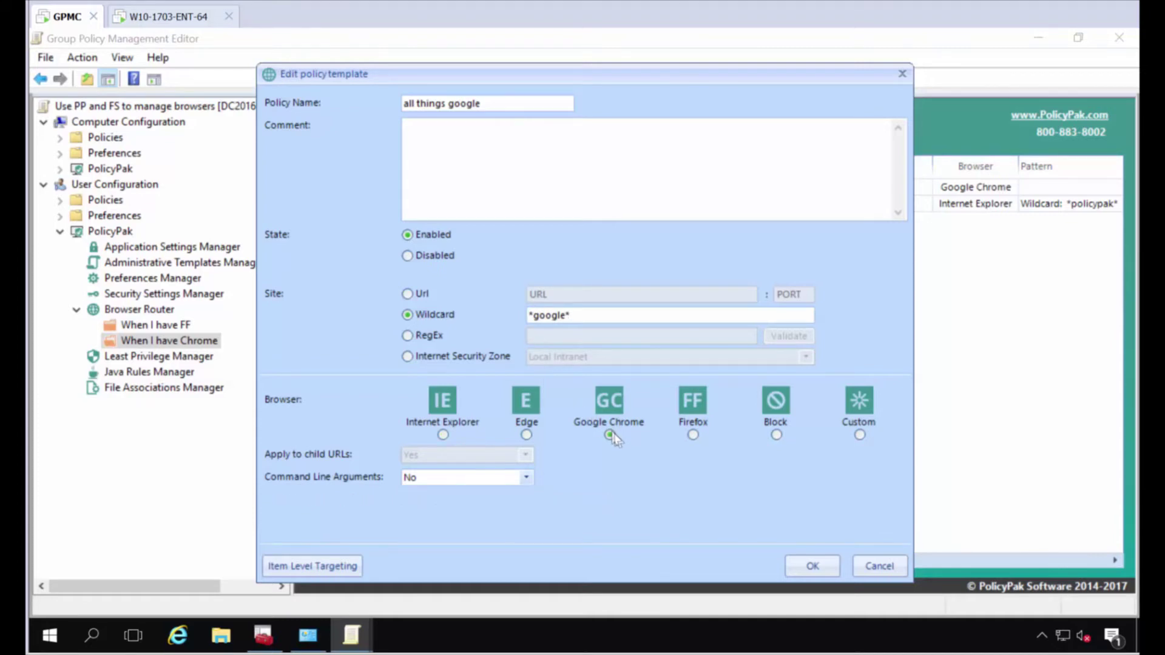
{"action": "left_click", "coordinate": [812, 566]}
Add policy 'All things mozilla' routing wildcard *mozilla* to Firefox.
{"action": "right_click", "coordinate": [568, 274]}
{"action": "mouse_move", "coordinate": [607, 284]}
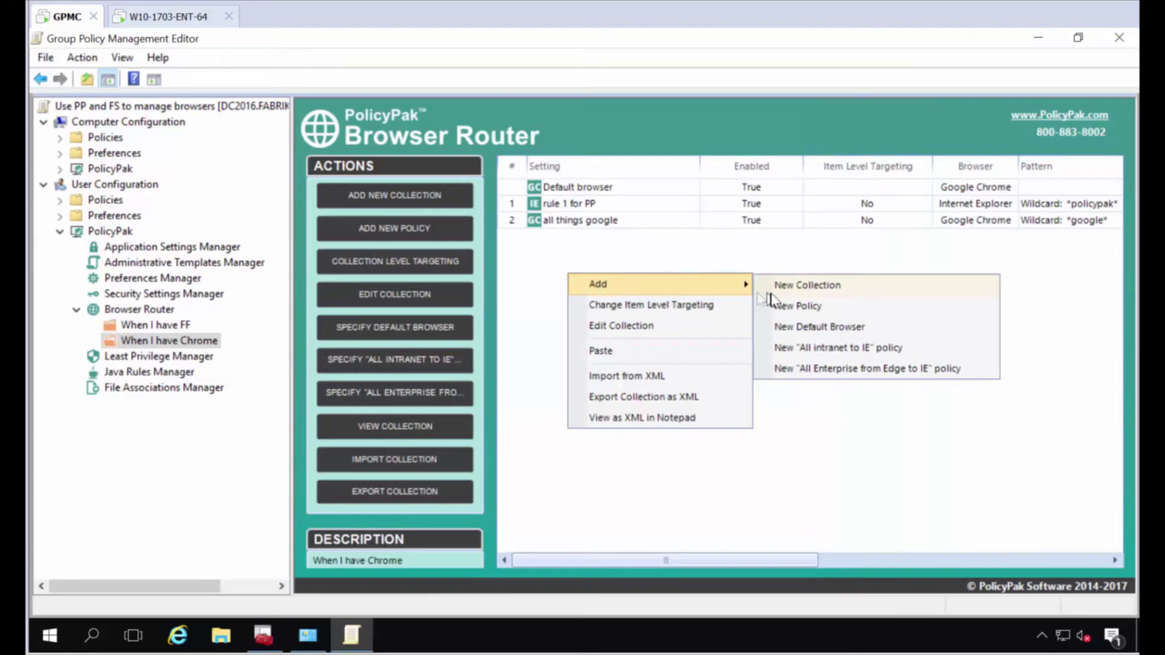
{"action": "left_click", "coordinate": [787, 308]}
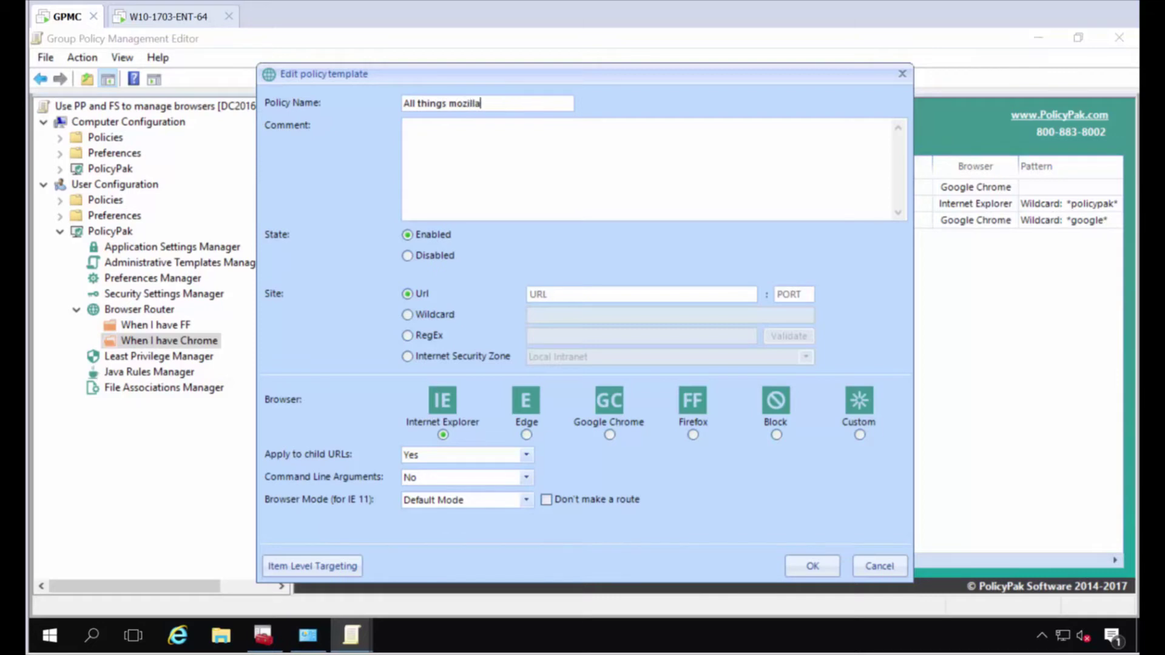
{"action": "left_click", "coordinate": [425, 314]}
{"action": "left_click", "coordinate": [556, 315]}
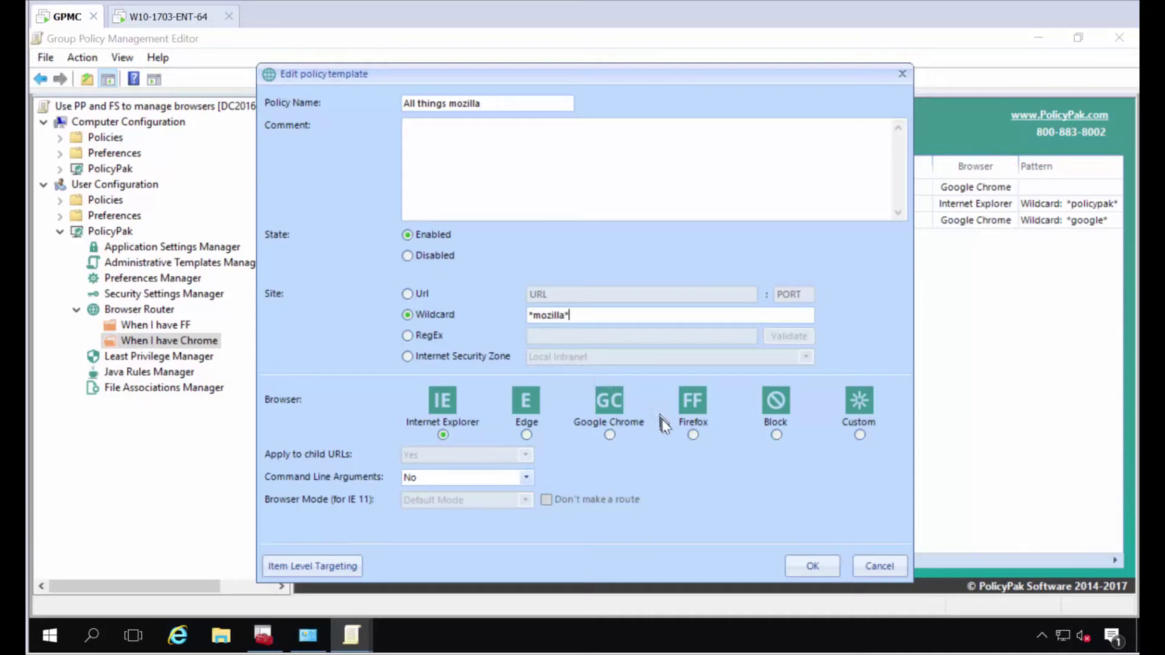
{"action": "left_click", "coordinate": [693, 435]}
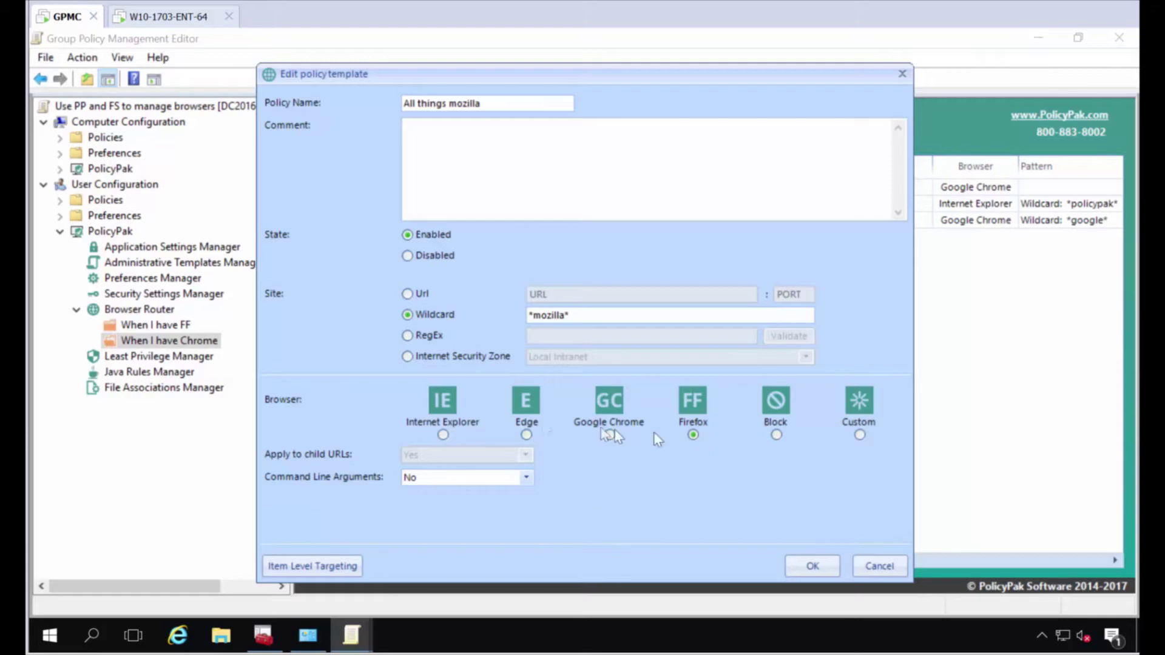
{"action": "left_click", "coordinate": [814, 564]}
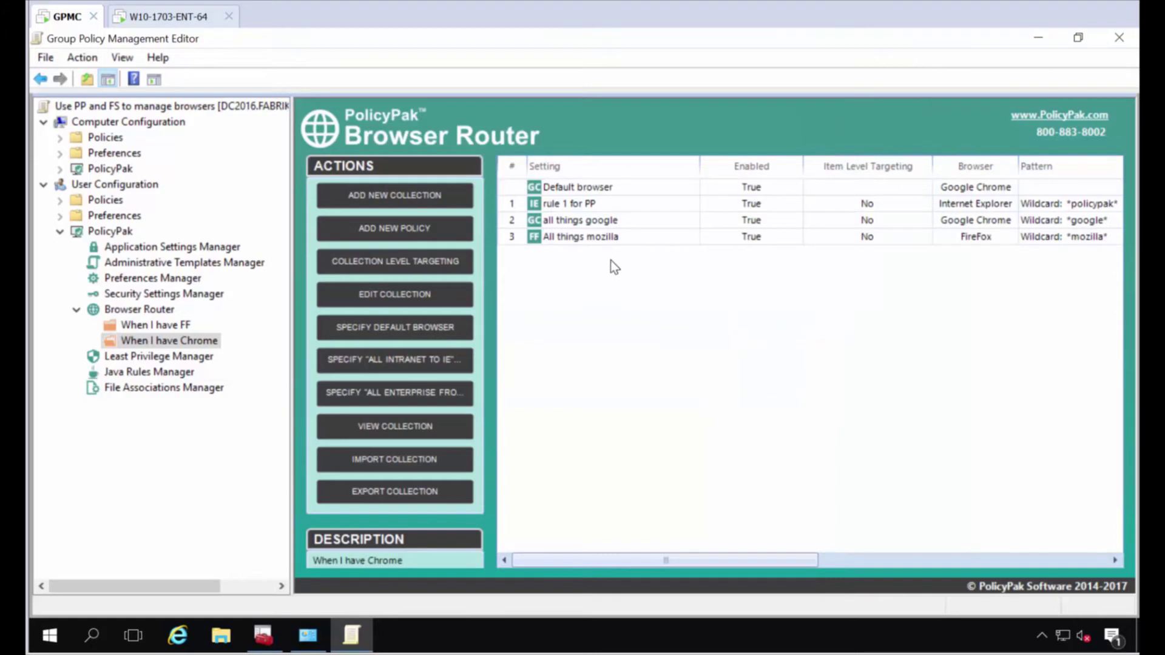
Select and copy the three routing rules in the 'When I have Chrome' collection.
{"action": "left_click", "coordinate": [581, 205]}
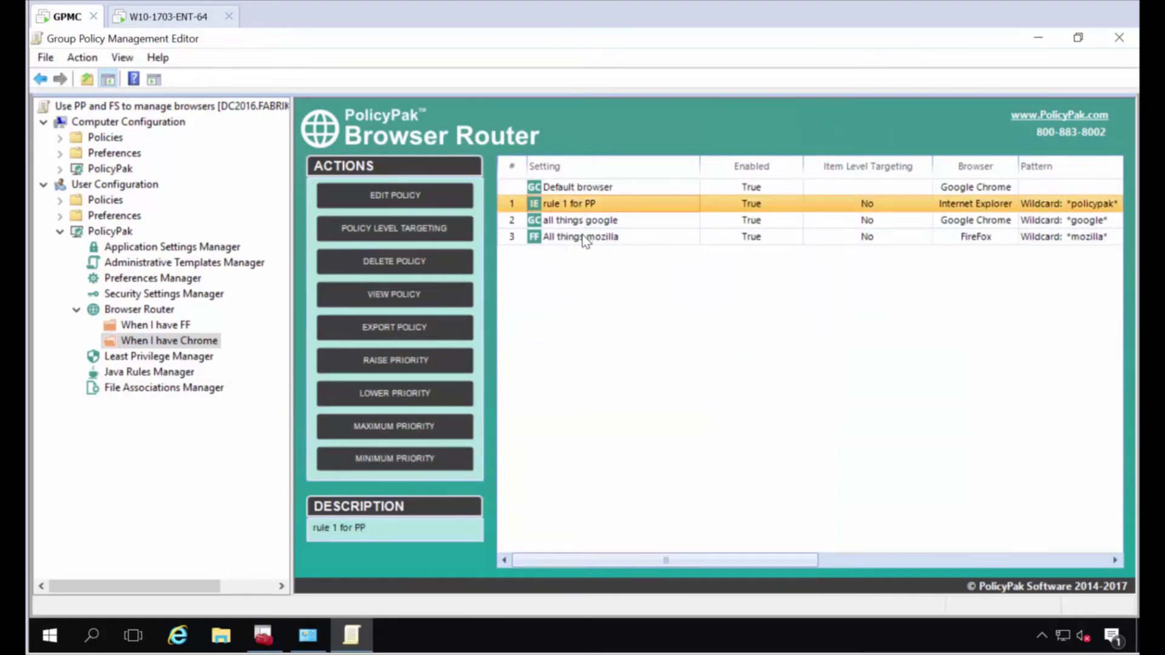
{"action": "left_click", "coordinate": [583, 238], "text": "shift"}
{"action": "right_click", "coordinate": [585, 237]}
{"action": "left_click", "coordinate": [598, 247]}
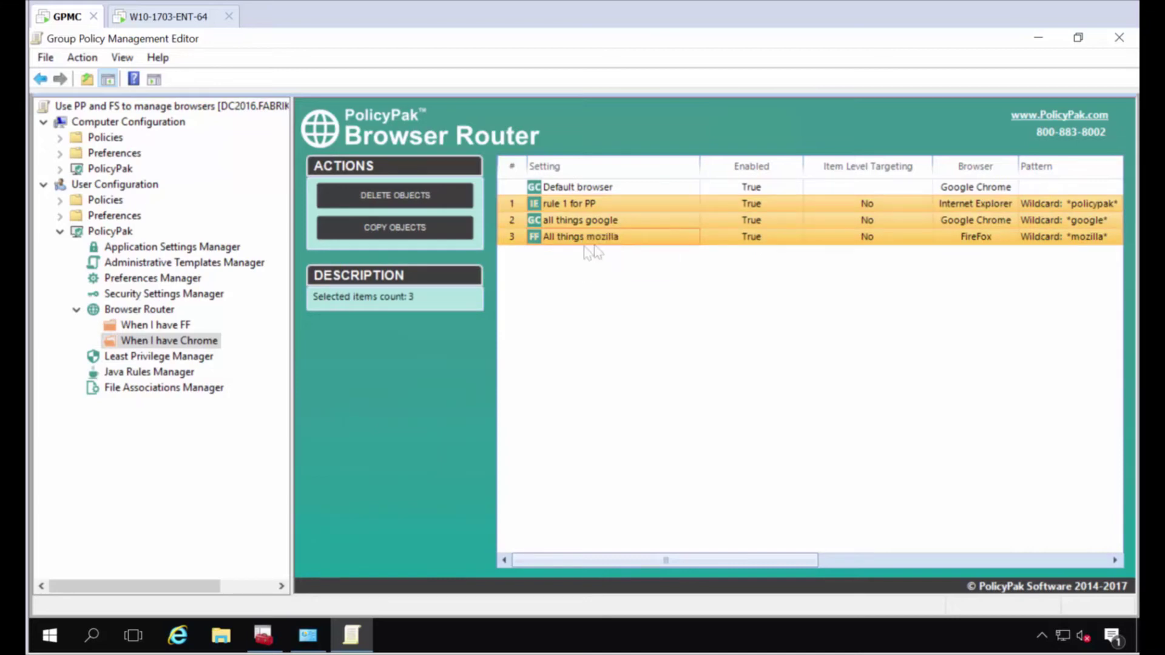
Paste the three rules into the 'When I have FF' collection.
{"action": "left_click", "coordinate": [182, 325]}
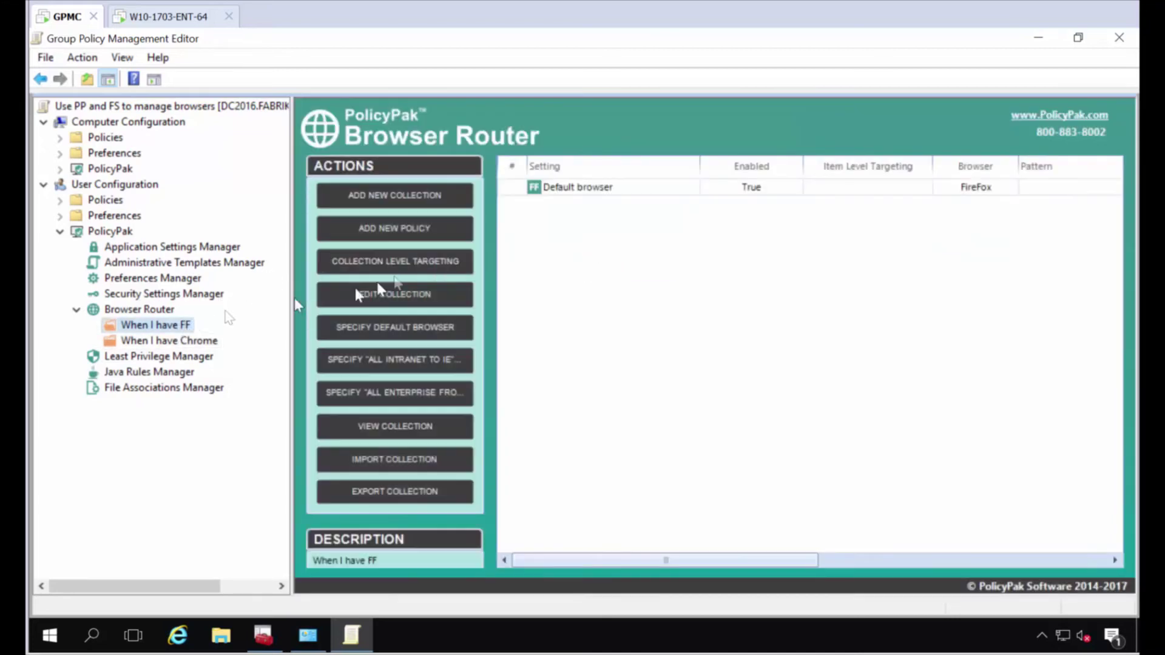
{"action": "right_click", "coordinate": [551, 218]}
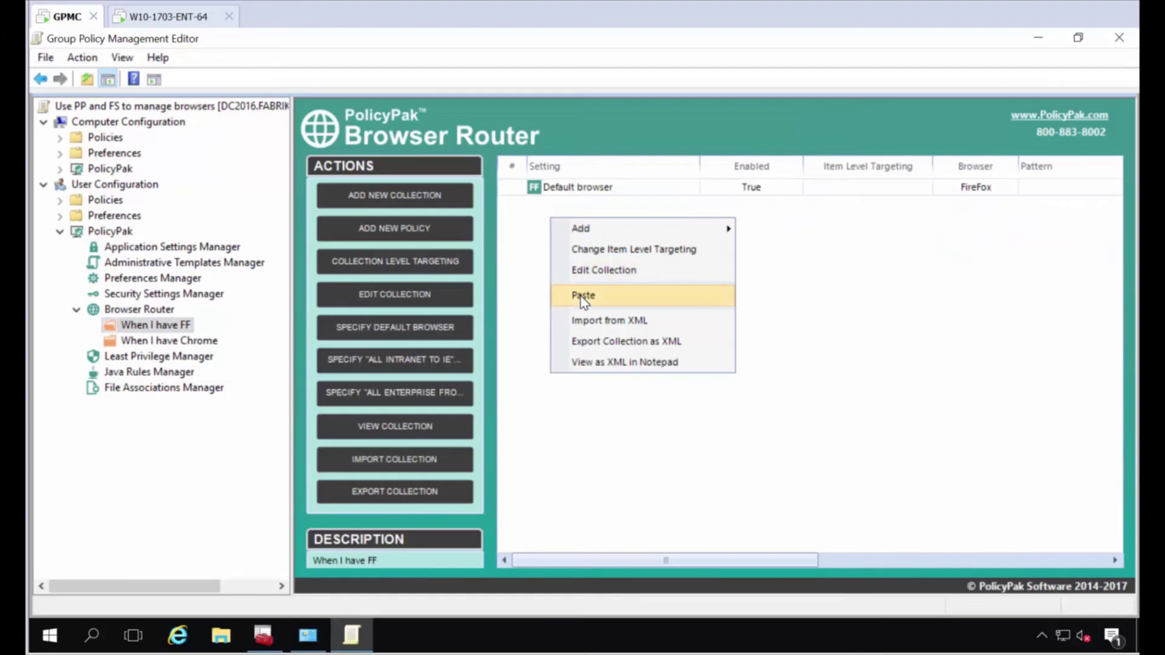
{"action": "left_click", "coordinate": [583, 296]}
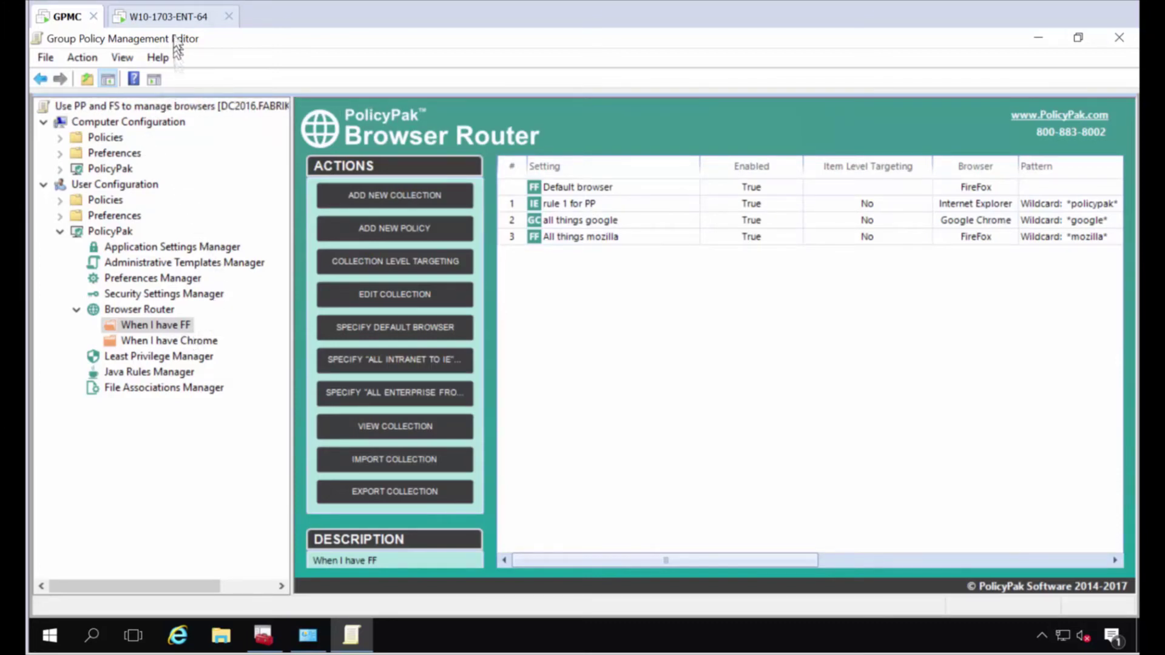
{"action": "left_click", "coordinate": [173, 17]}
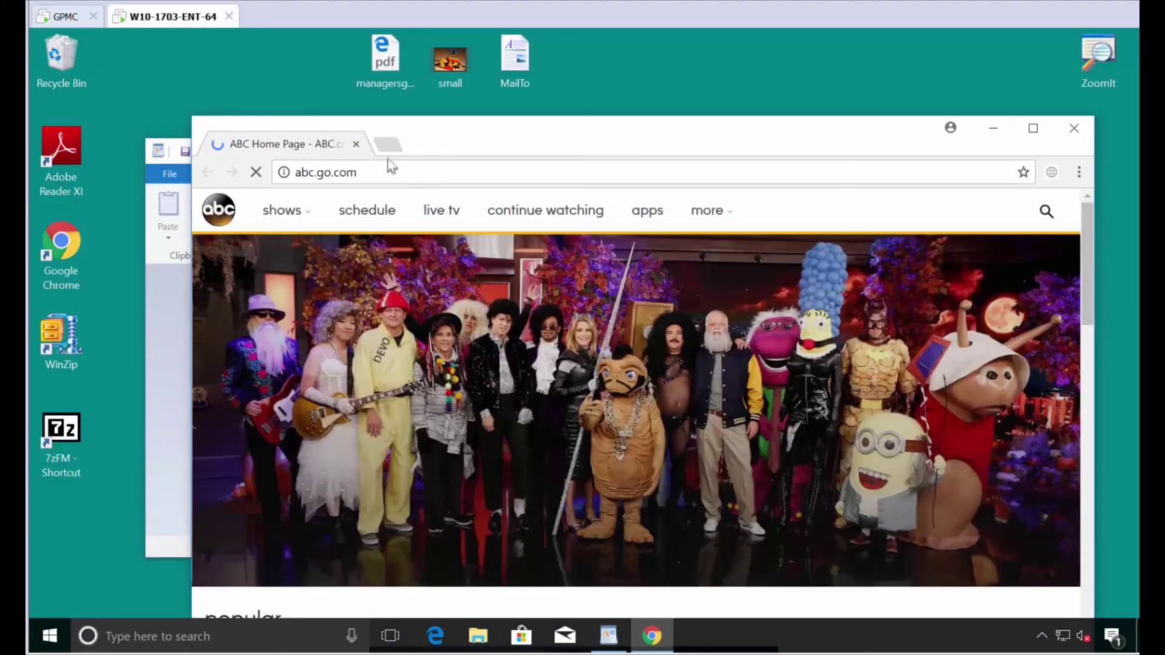
{"action": "left_click", "coordinate": [388, 146]}
{"action": "type", "text": "www.policypak.com"}
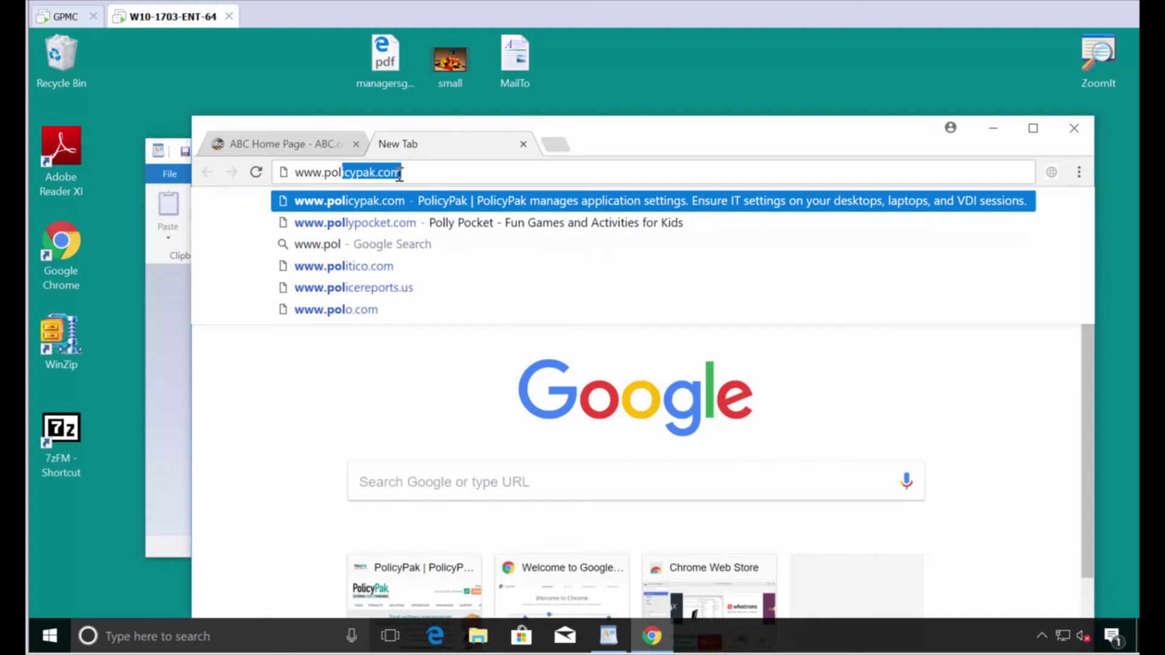
{"action": "key", "text": "Return"}
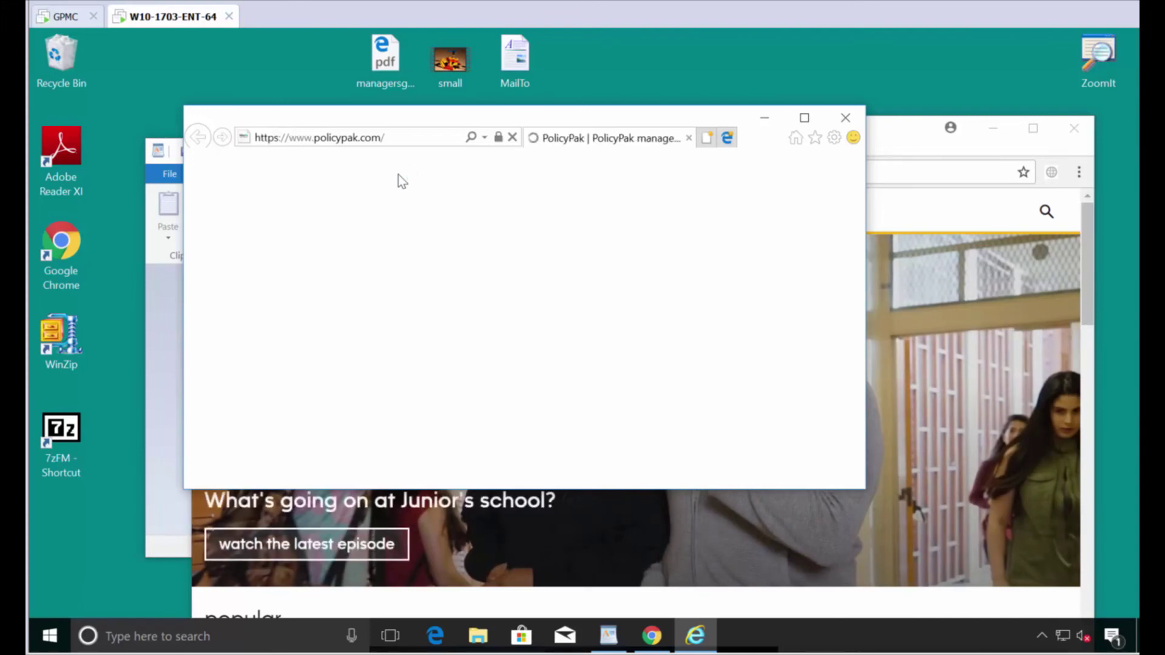
{"action": "left_click", "coordinate": [703, 137]}
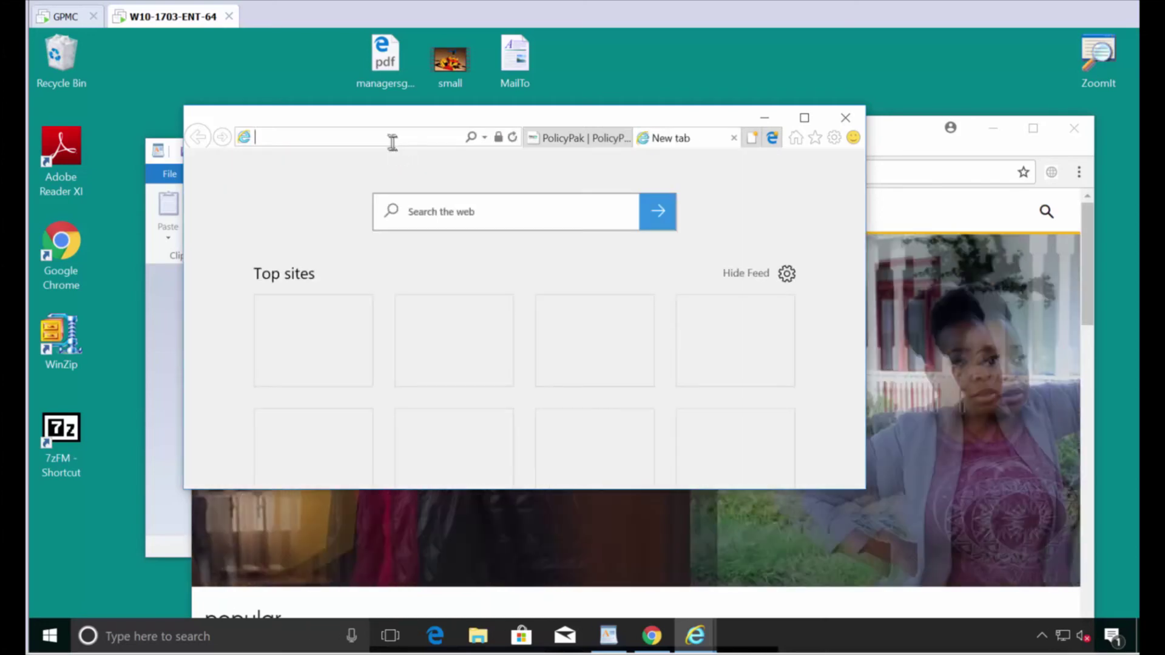
{"action": "type", "text": "www."}
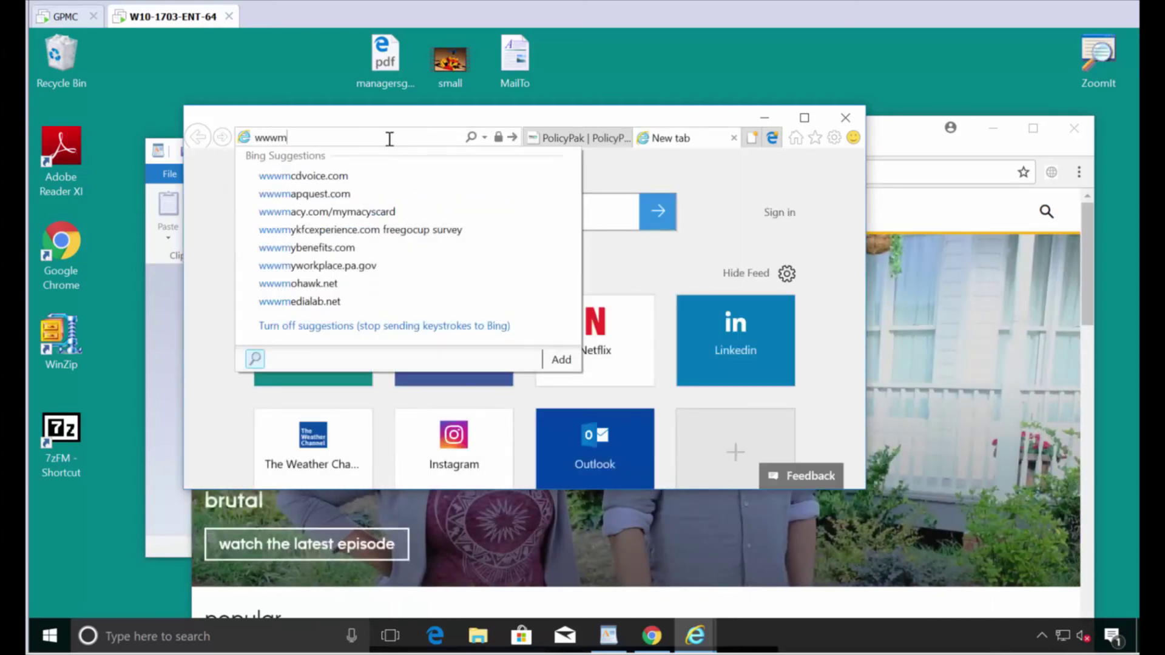
{"action": "type", "text": "google.com"}
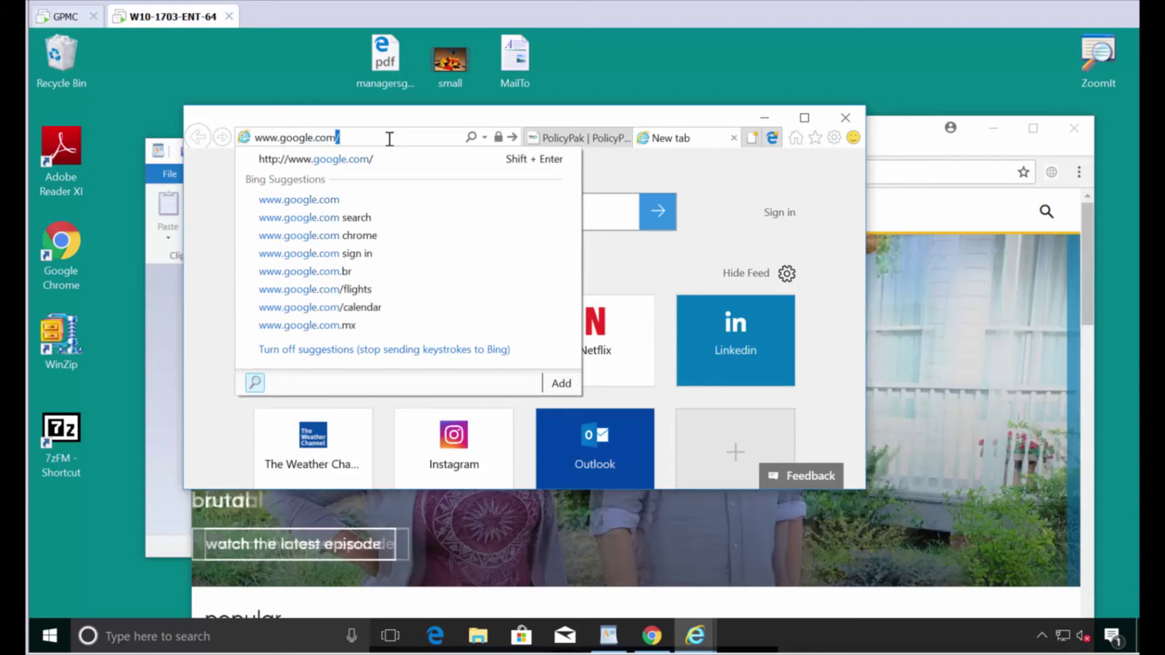
{"action": "key", "text": "Return"}
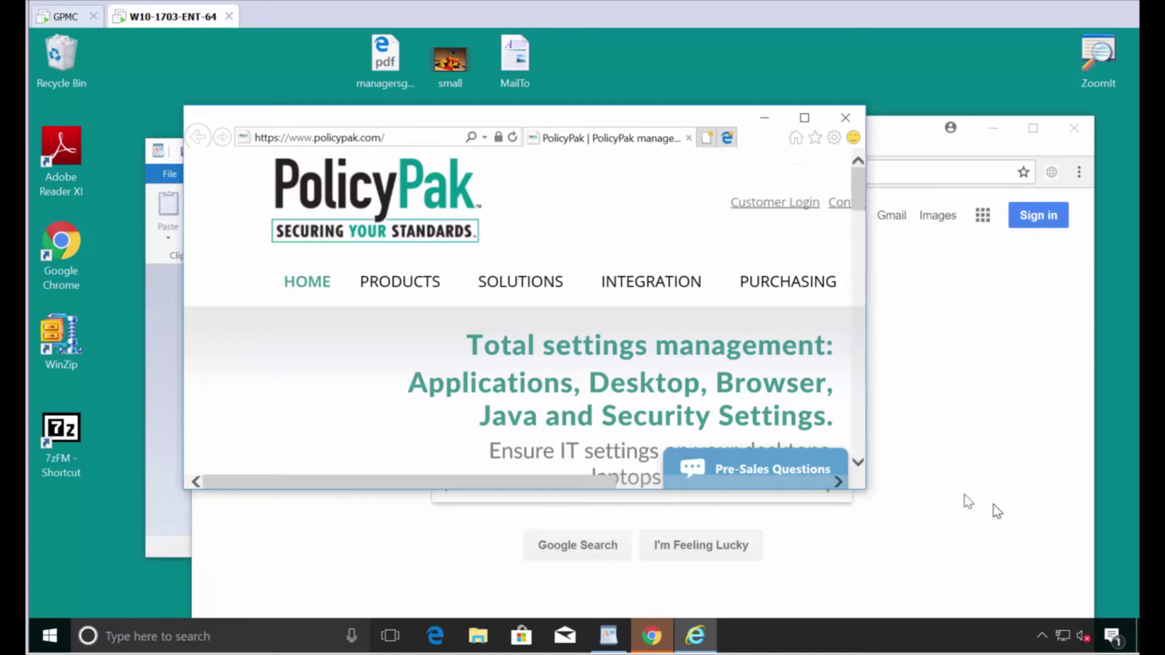
{"action": "left_click", "coordinate": [1025, 489]}
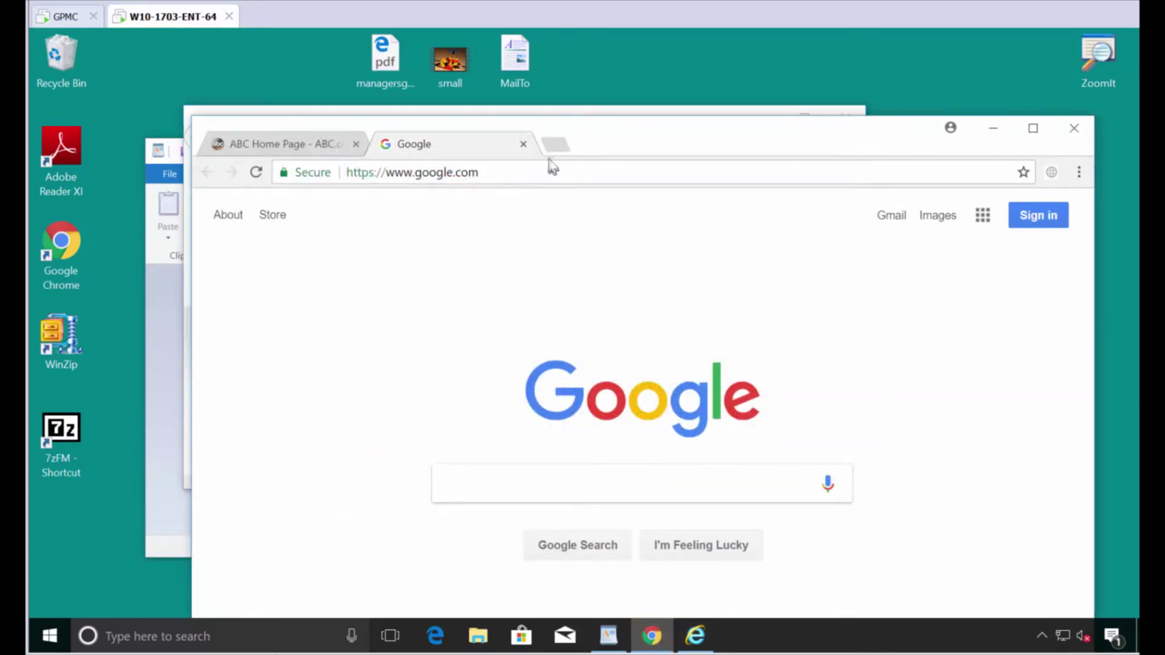
{"action": "left_click_drag", "start_coordinate": [589, 143], "coordinate": [625, 315]}
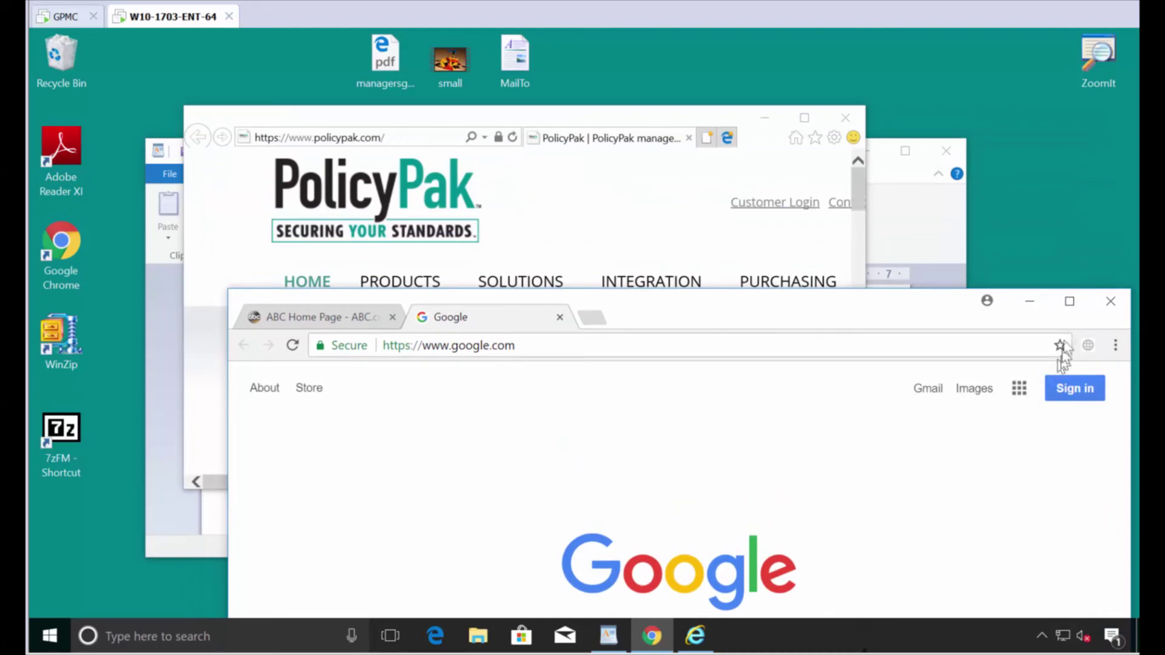
{"action": "left_click", "coordinate": [1111, 301]}
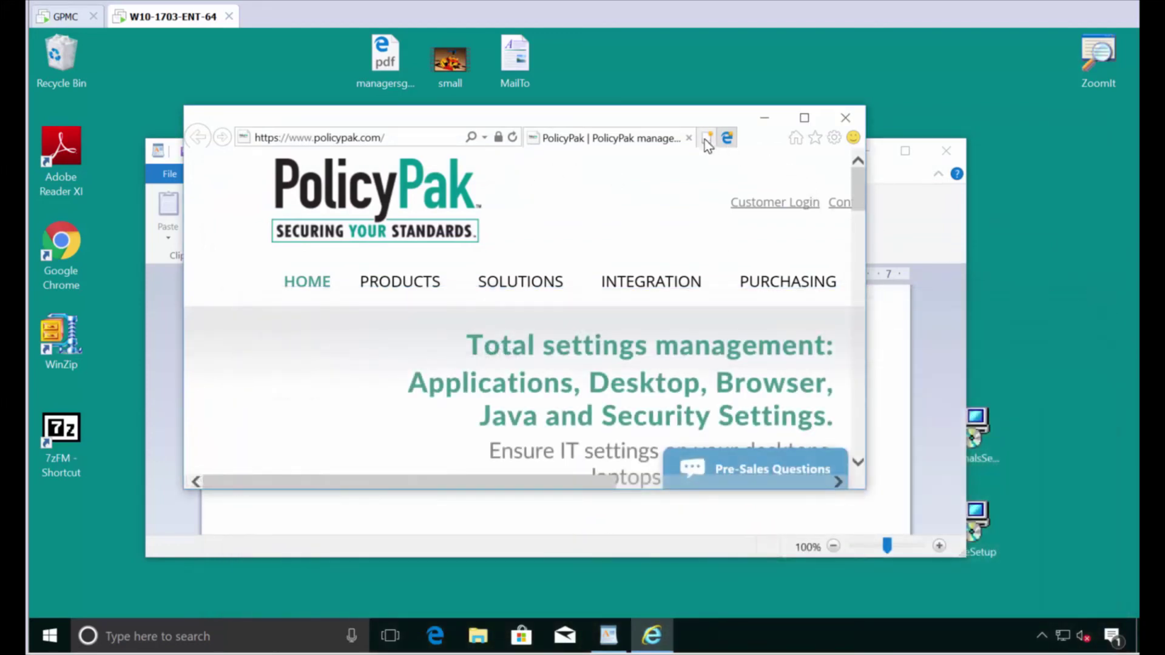
{"action": "left_click", "coordinate": [704, 138]}
{"action": "type", "text": "www.mozilla.org/"}
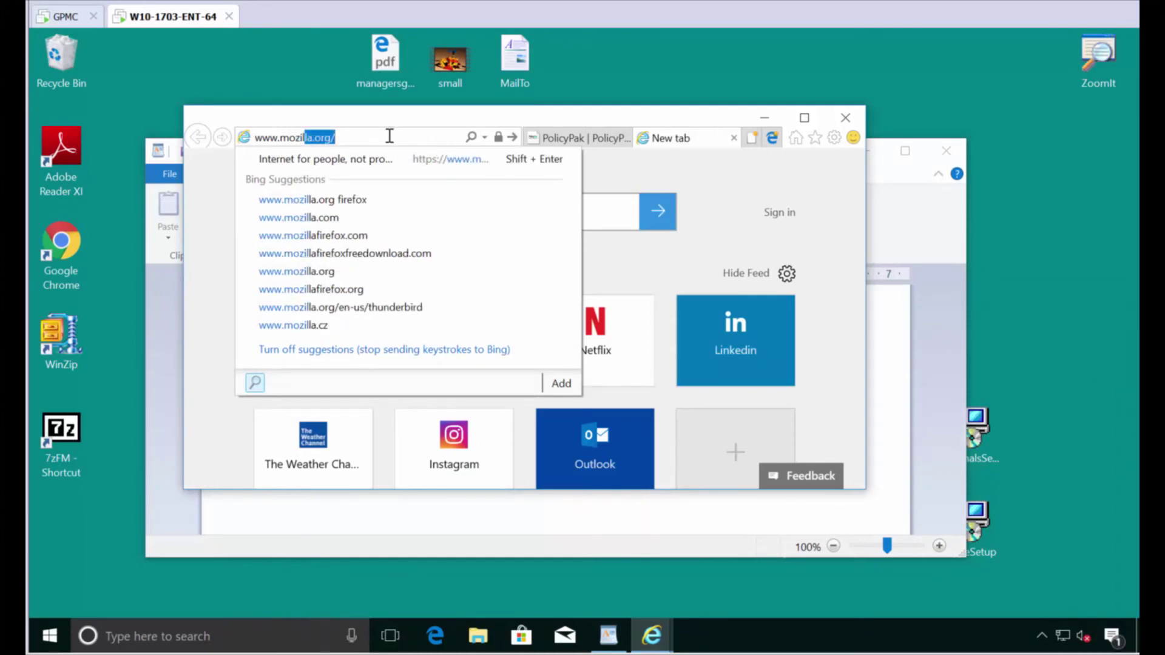
{"action": "key", "text": "Return"}
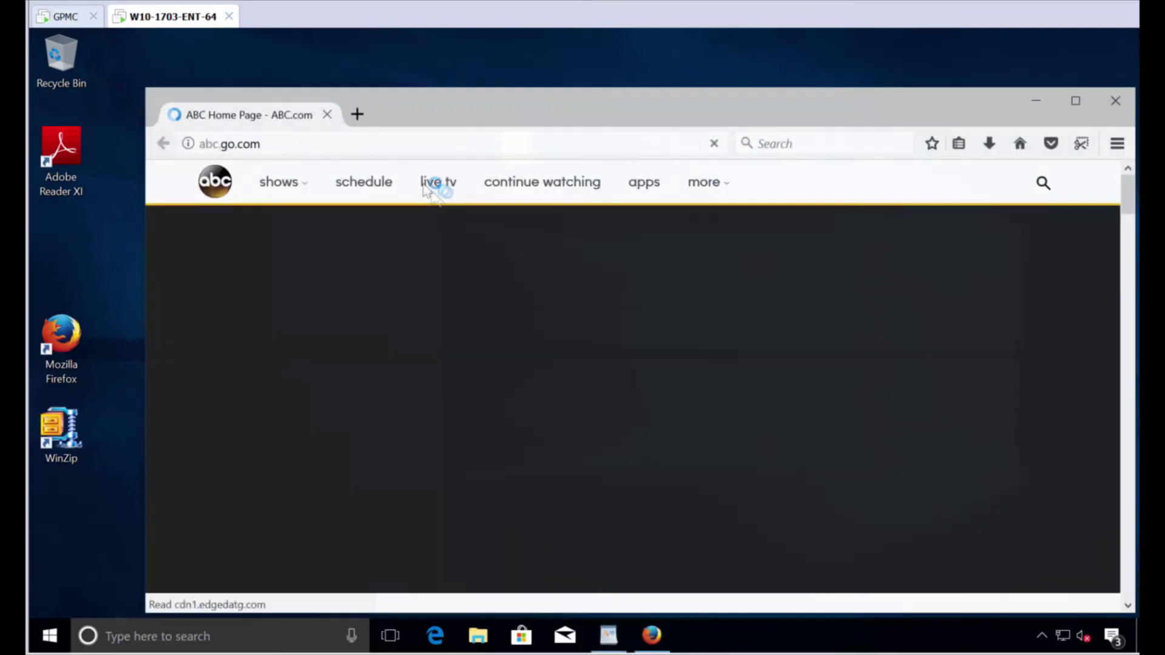
{"action": "left_click", "coordinate": [363, 119]}
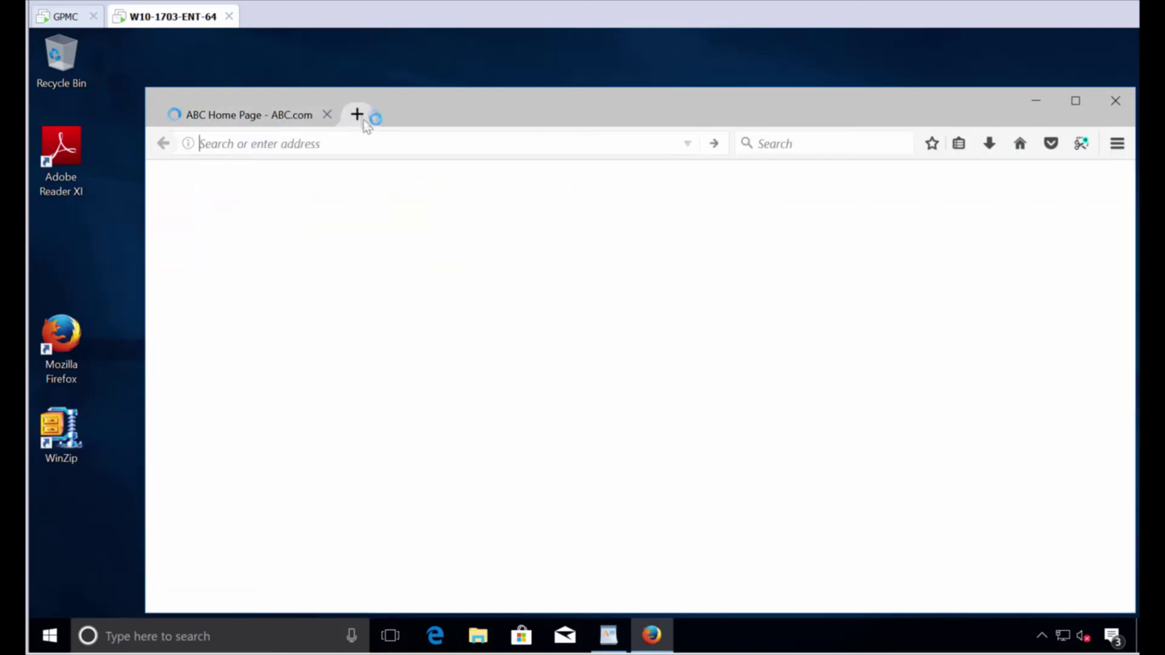
{"action": "type", "text": "www.policyu"}
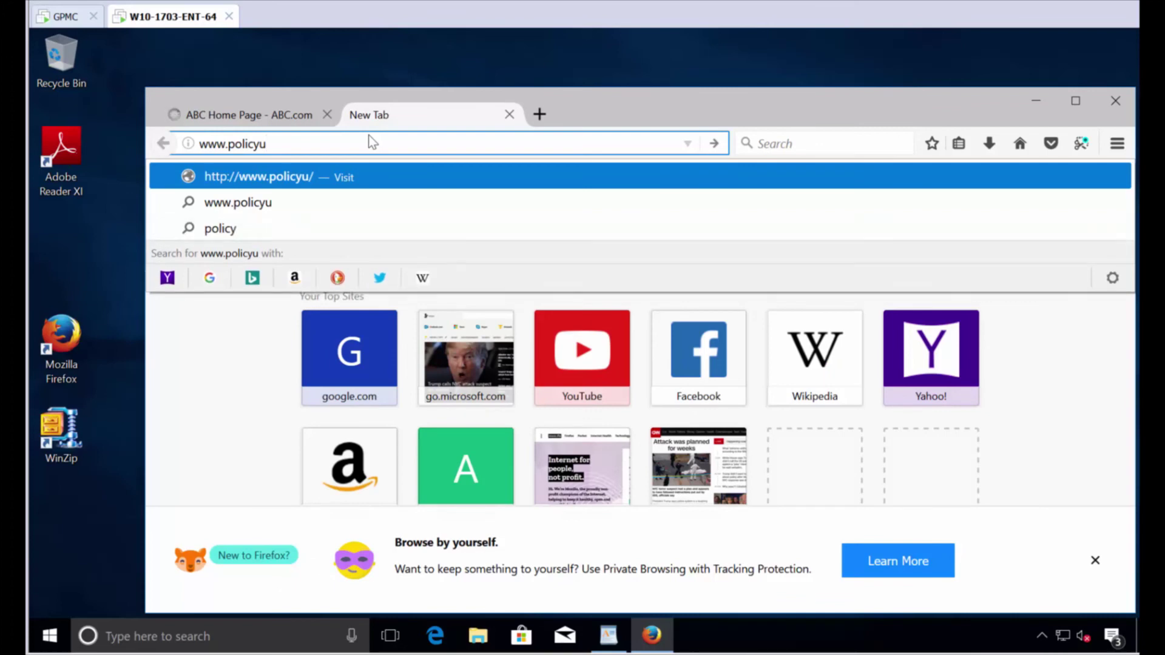
{"action": "key", "text": "BackSpace"}
{"action": "type", "text": "pak"}
{"action": "key", "text": "Return"}
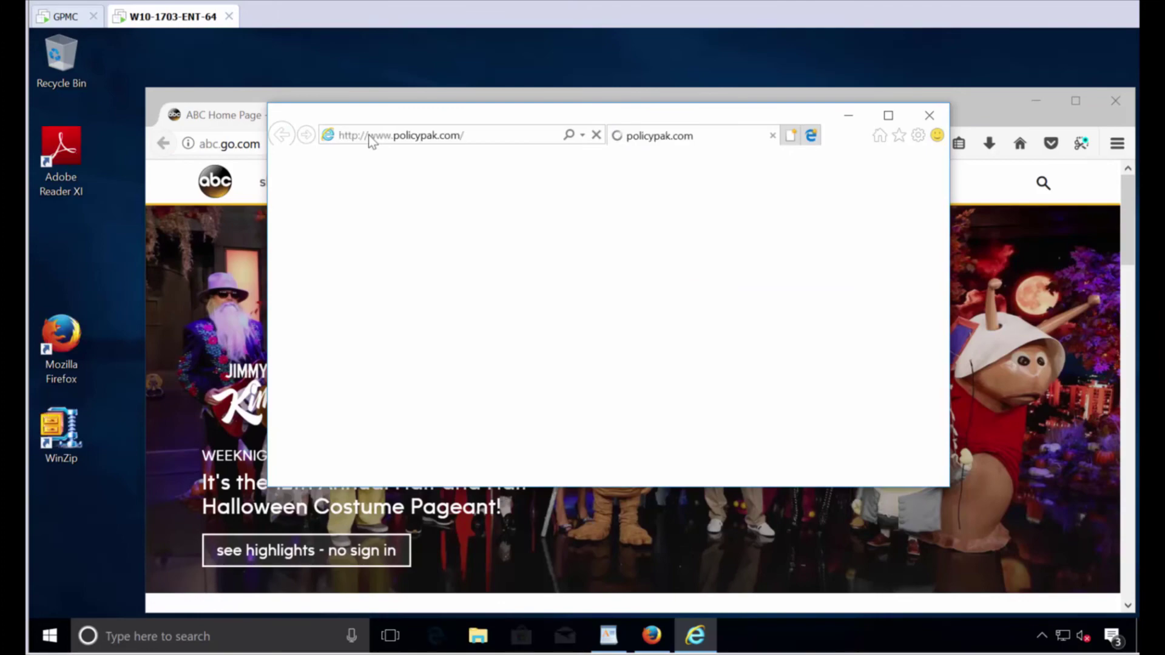
{"action": "left_click", "coordinate": [791, 137]}
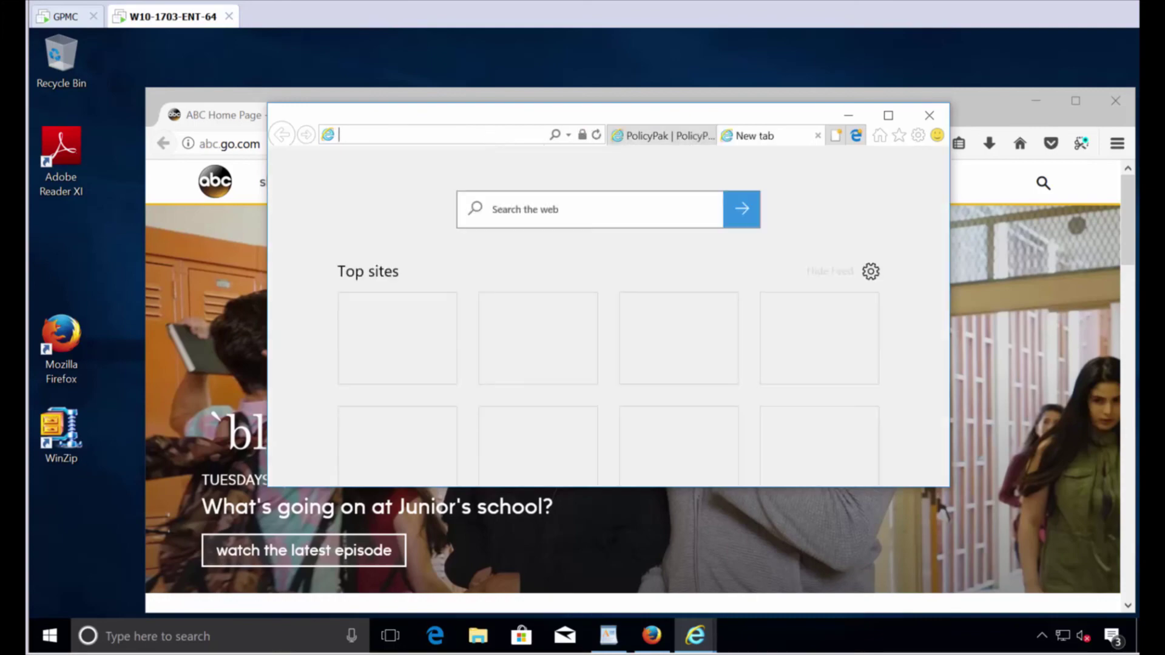
{"action": "left_click", "coordinate": [489, 137]}
{"action": "type", "text": "www"}
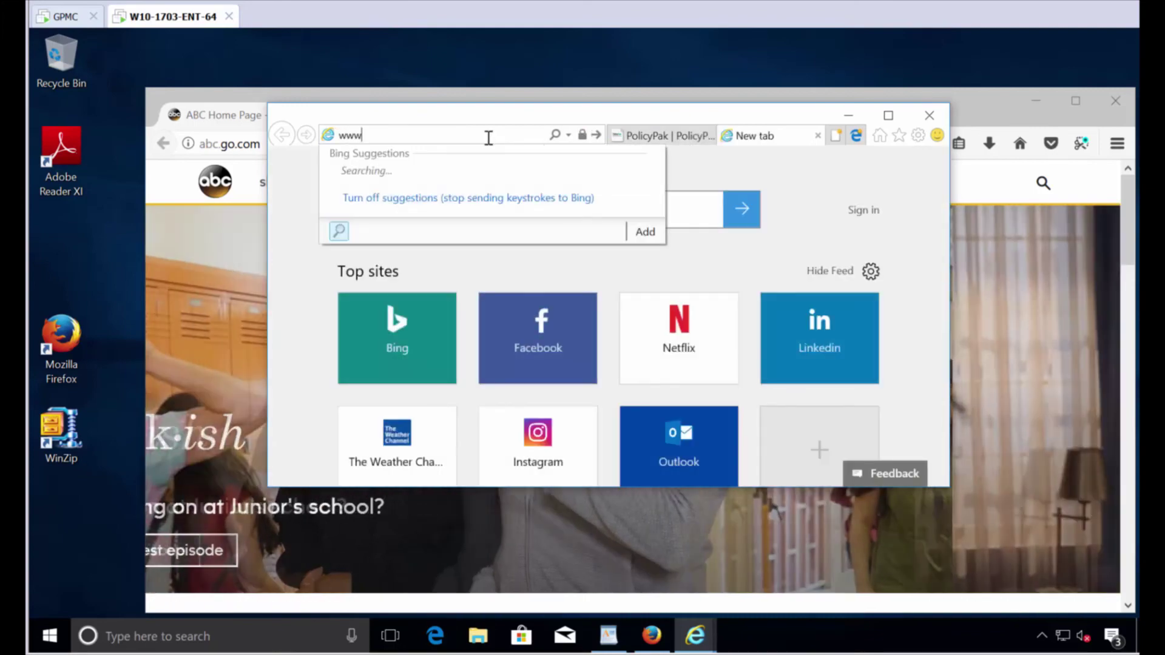
{"action": "type", "text": ".mozilla.org/"}
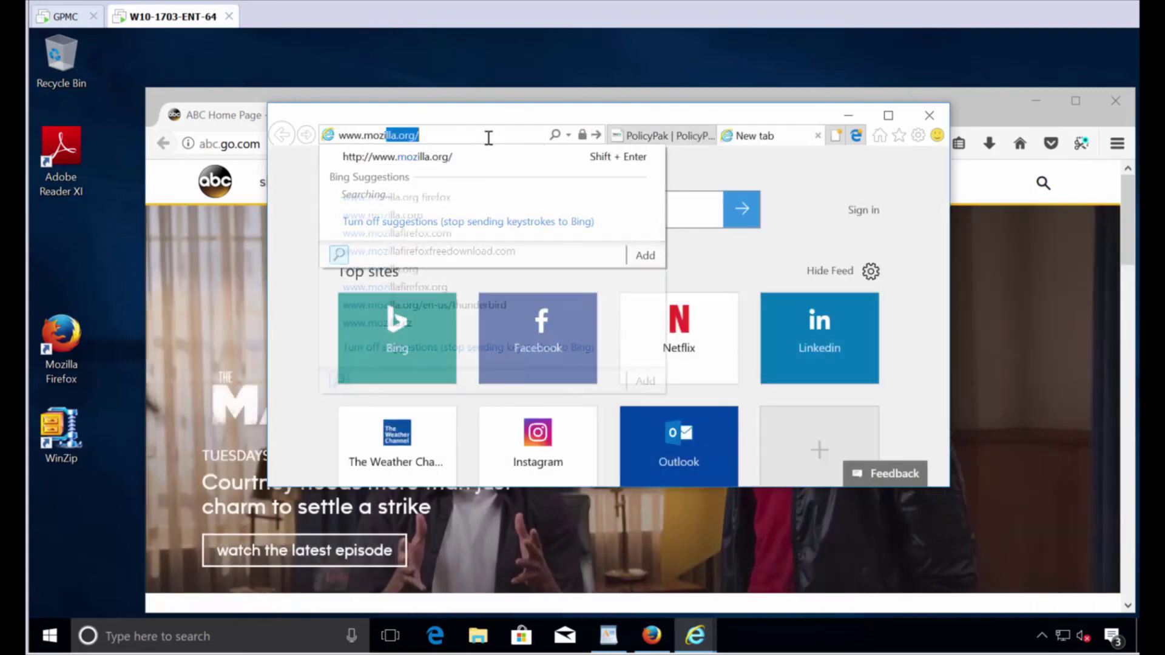
{"action": "key", "text": "Return"}
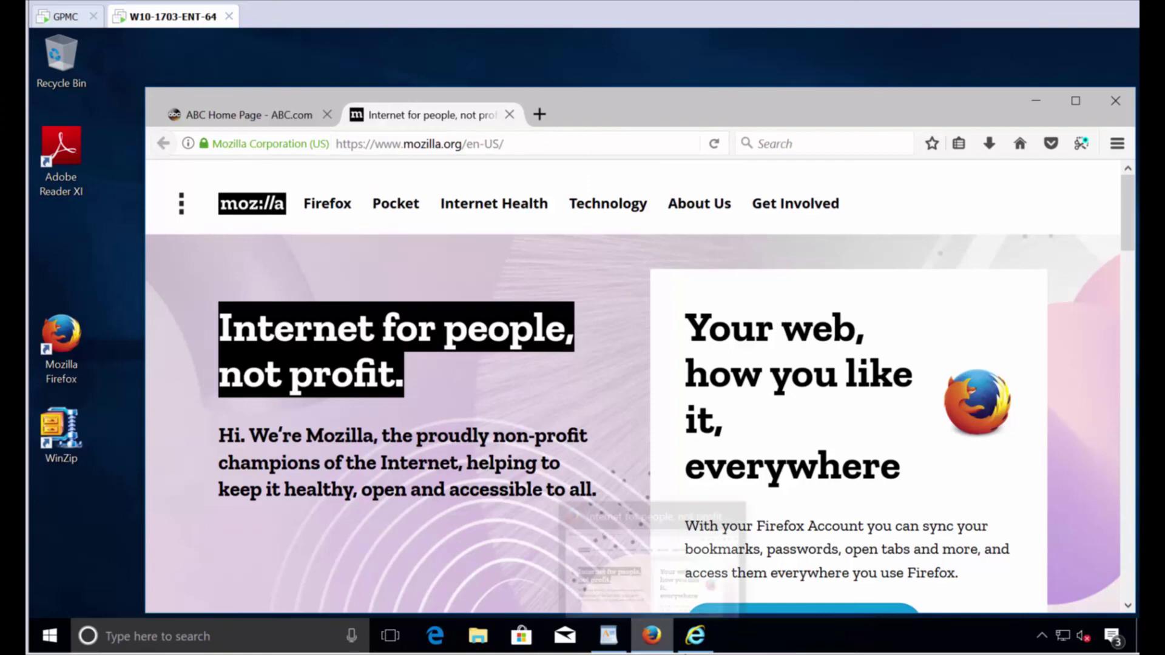
{"action": "left_click", "coordinate": [698, 552]}
{"action": "left_click_drag", "start_coordinate": [520, 117], "coordinate": [423, 206]}
{"action": "left_click", "coordinate": [409, 212]}
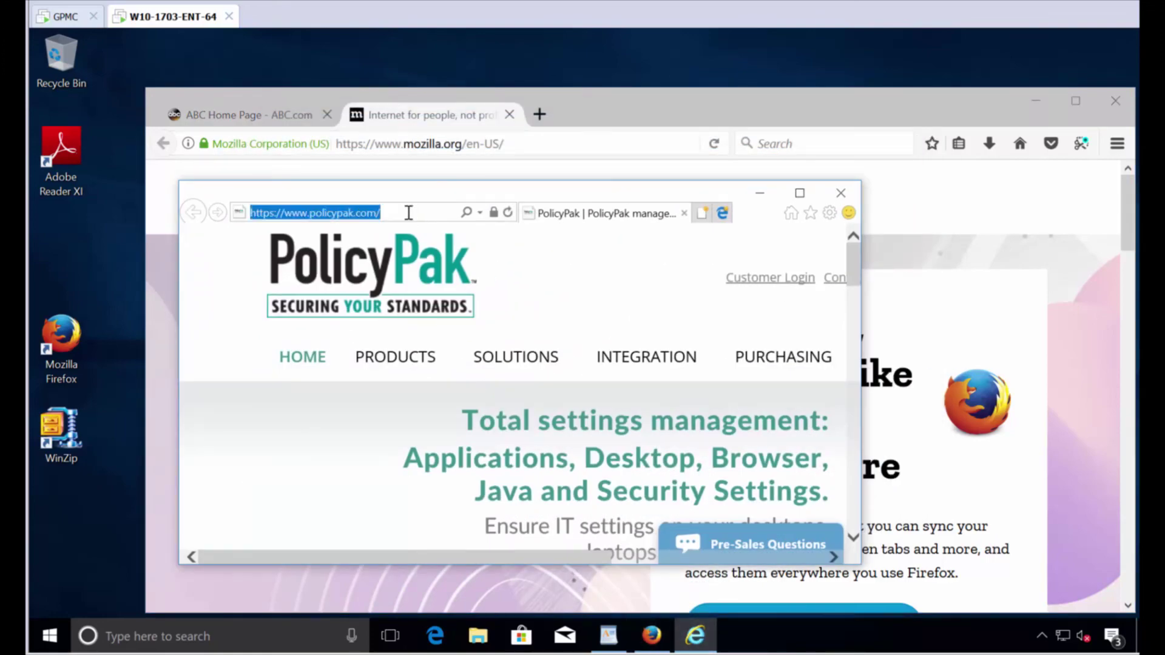
{"action": "type", "text": "www.google.com"}
{"action": "key", "text": "Return"}
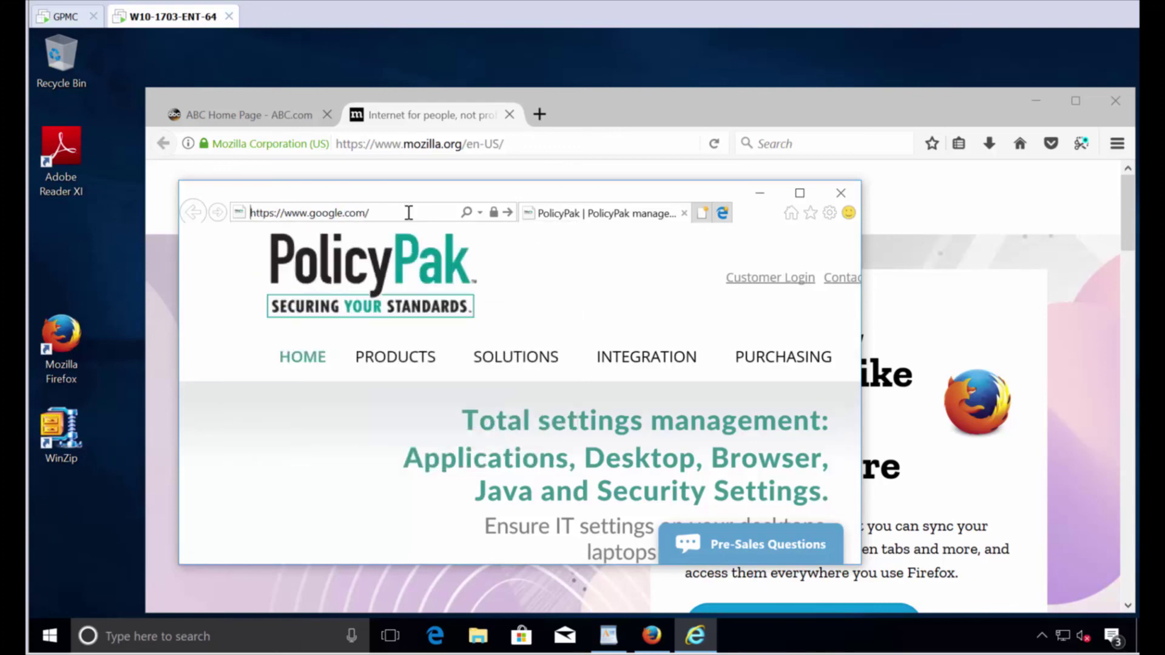